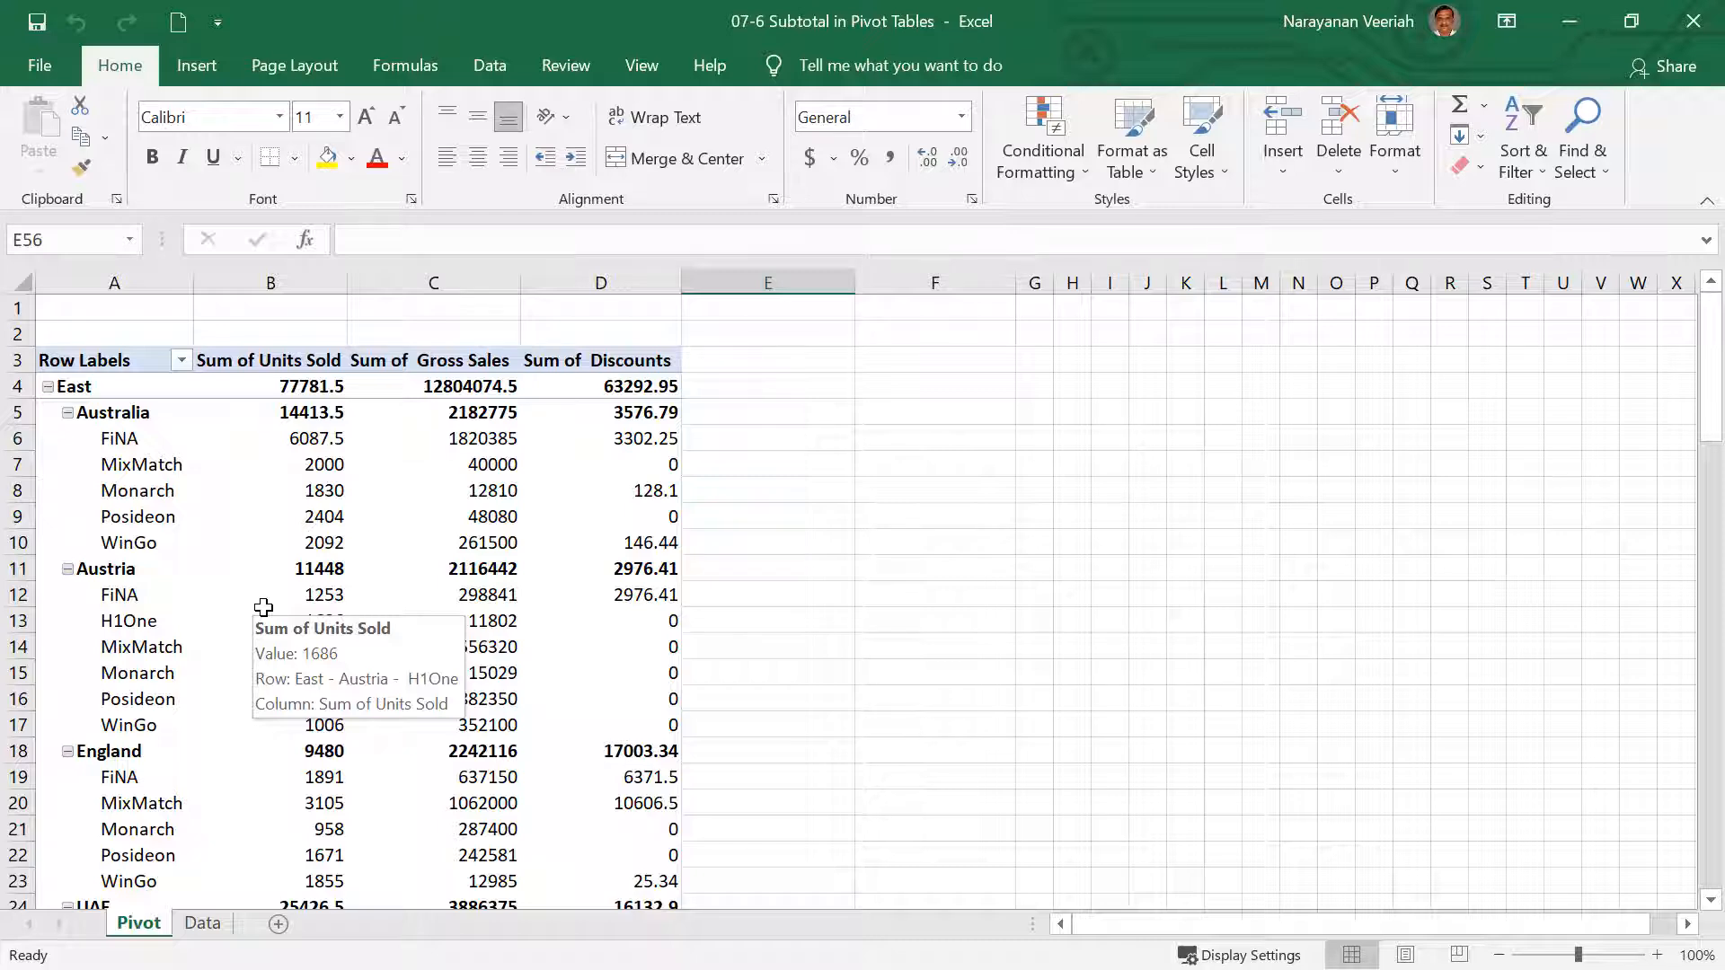
# Step: View the Value Field Settings of the Units Sold field and close them unchanged
pyautogui.click(117, 419)
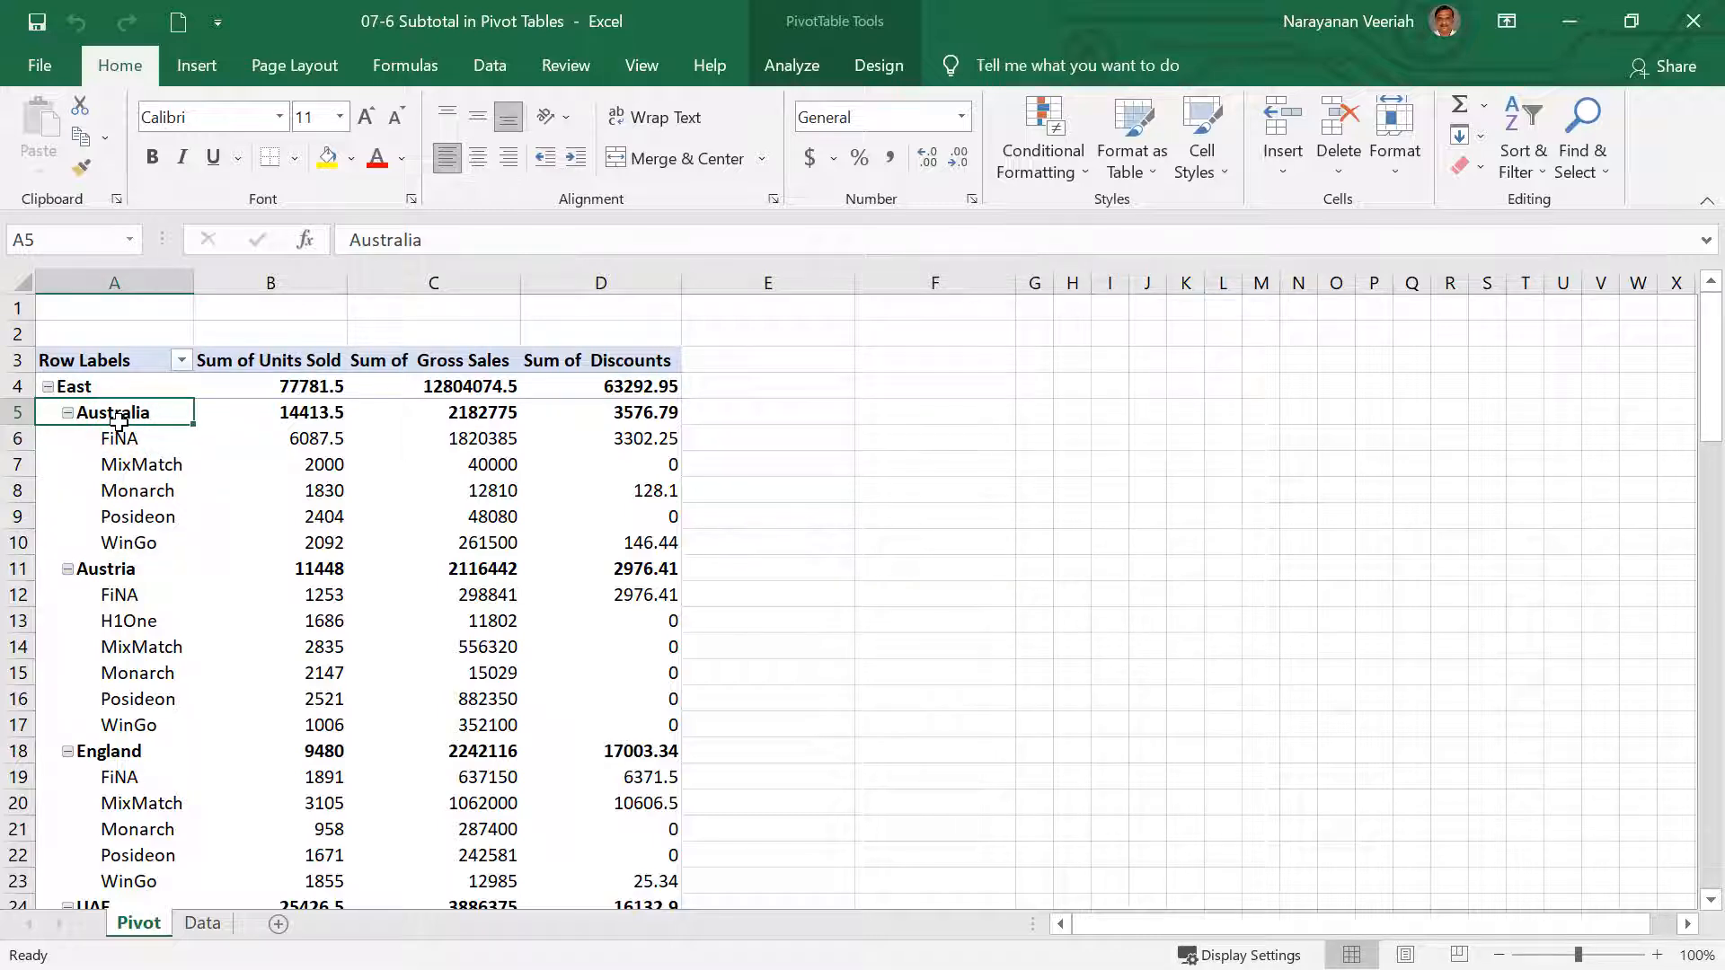
pyautogui.click(779, 70)
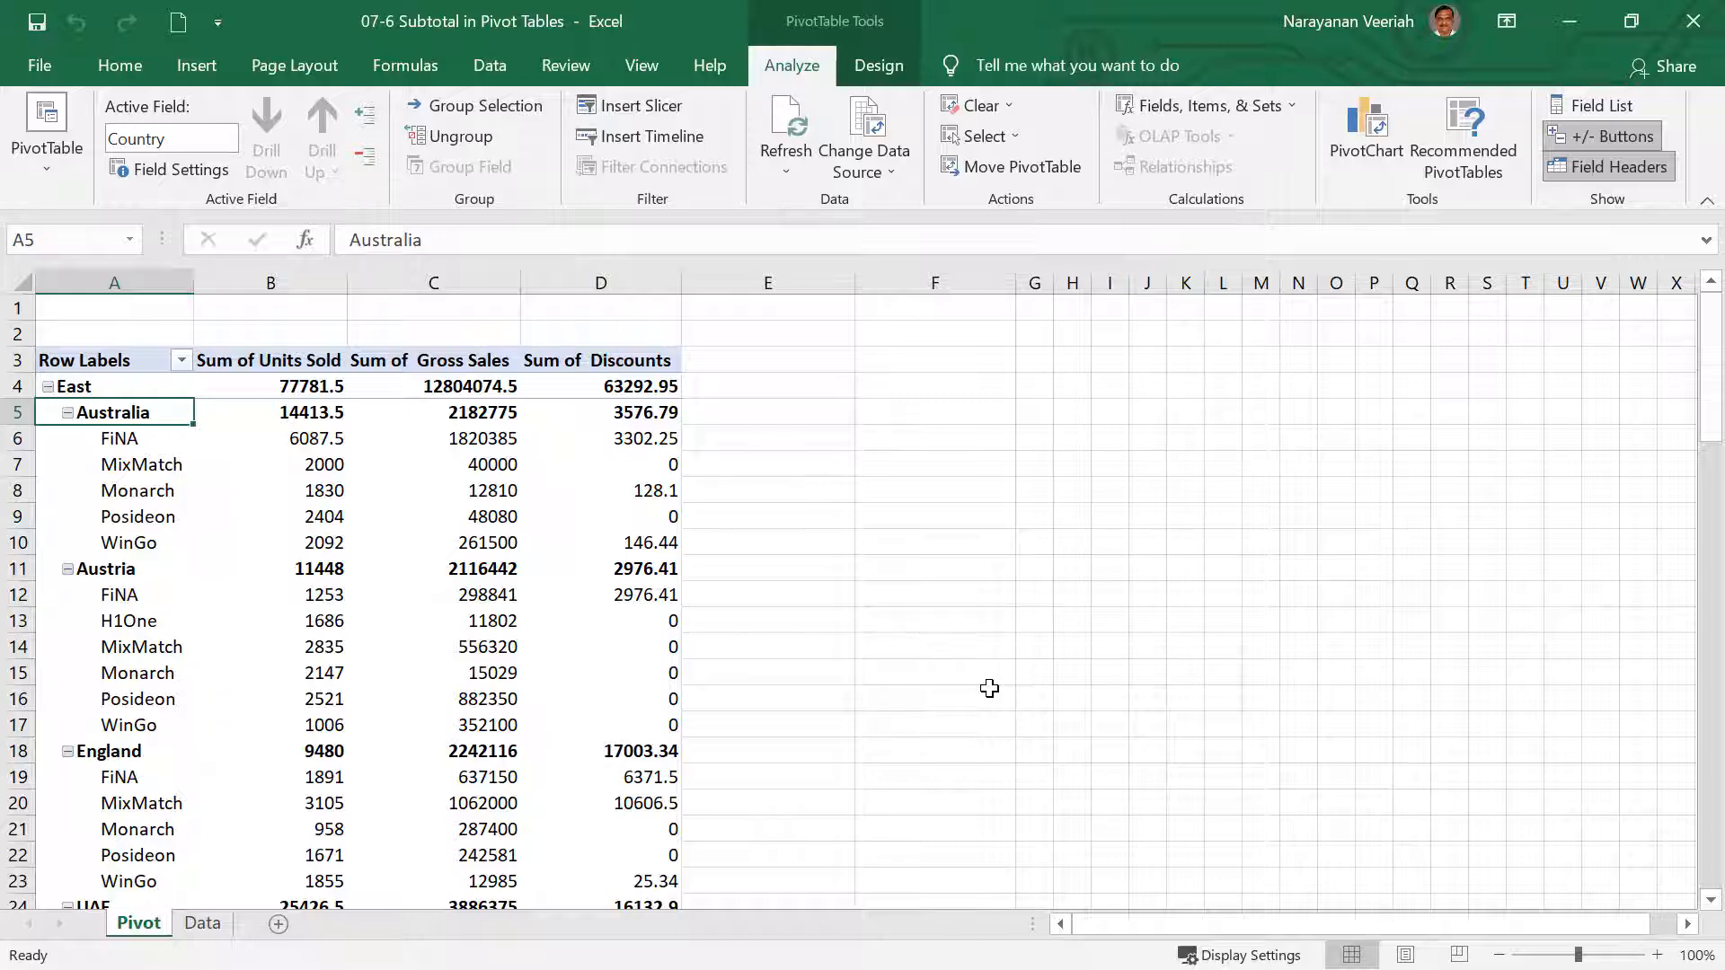
pyautogui.click(325, 438)
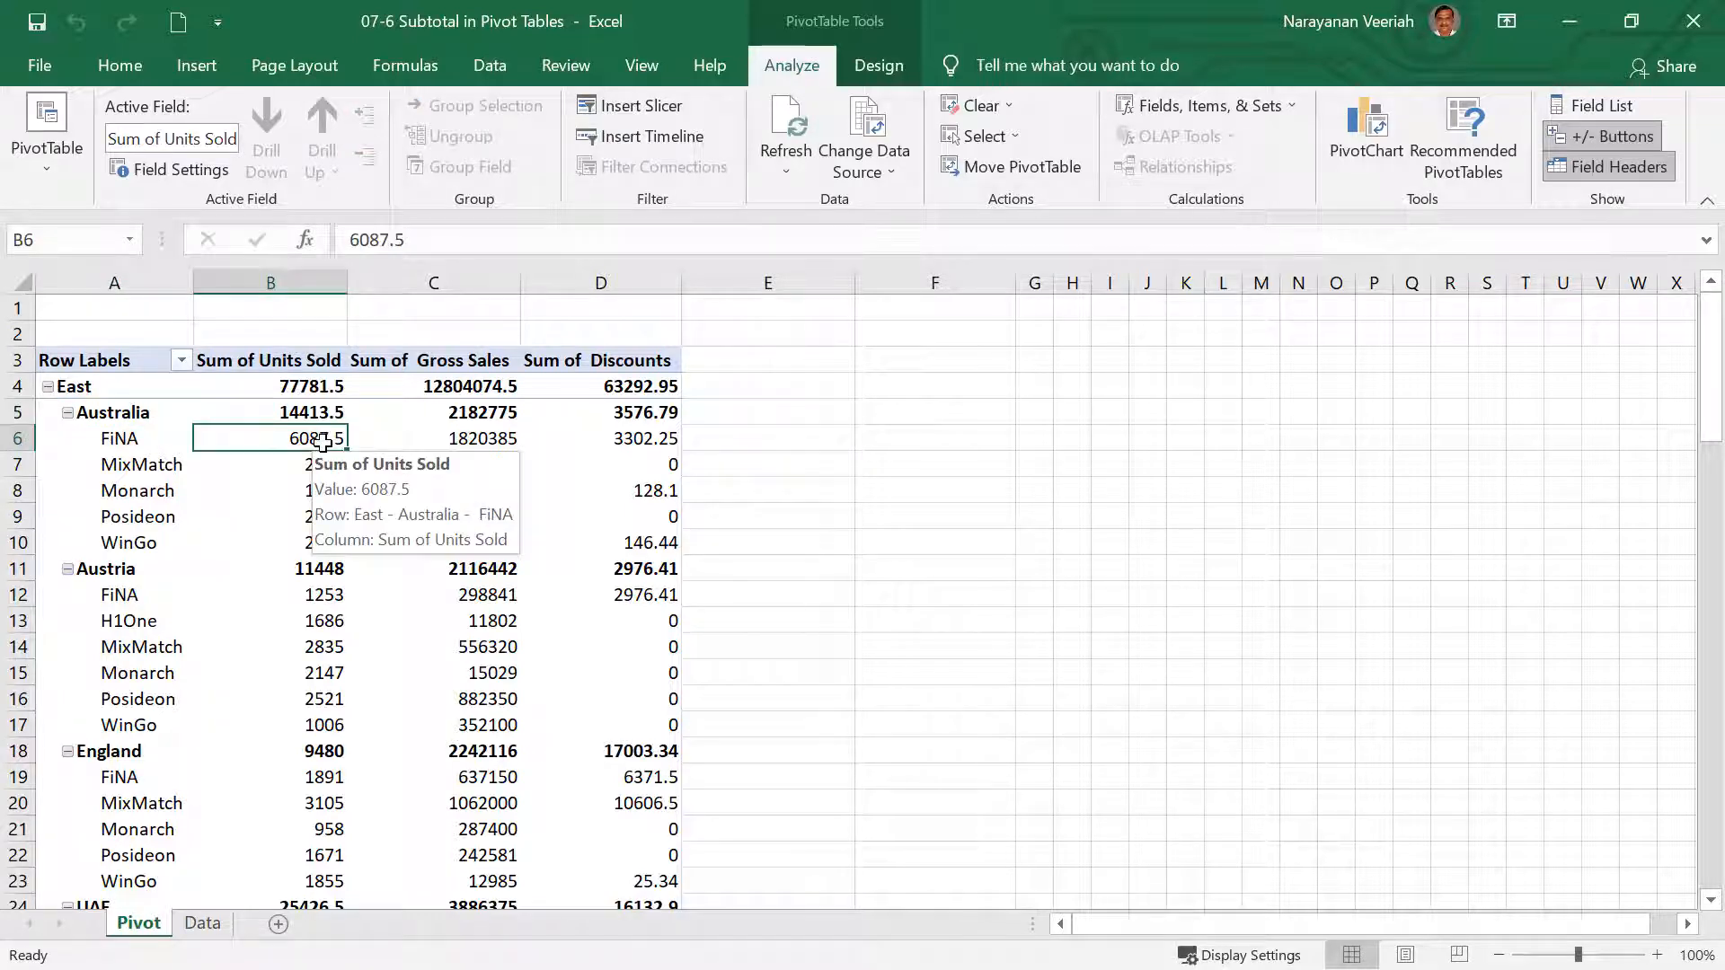
pyautogui.click(196, 167)
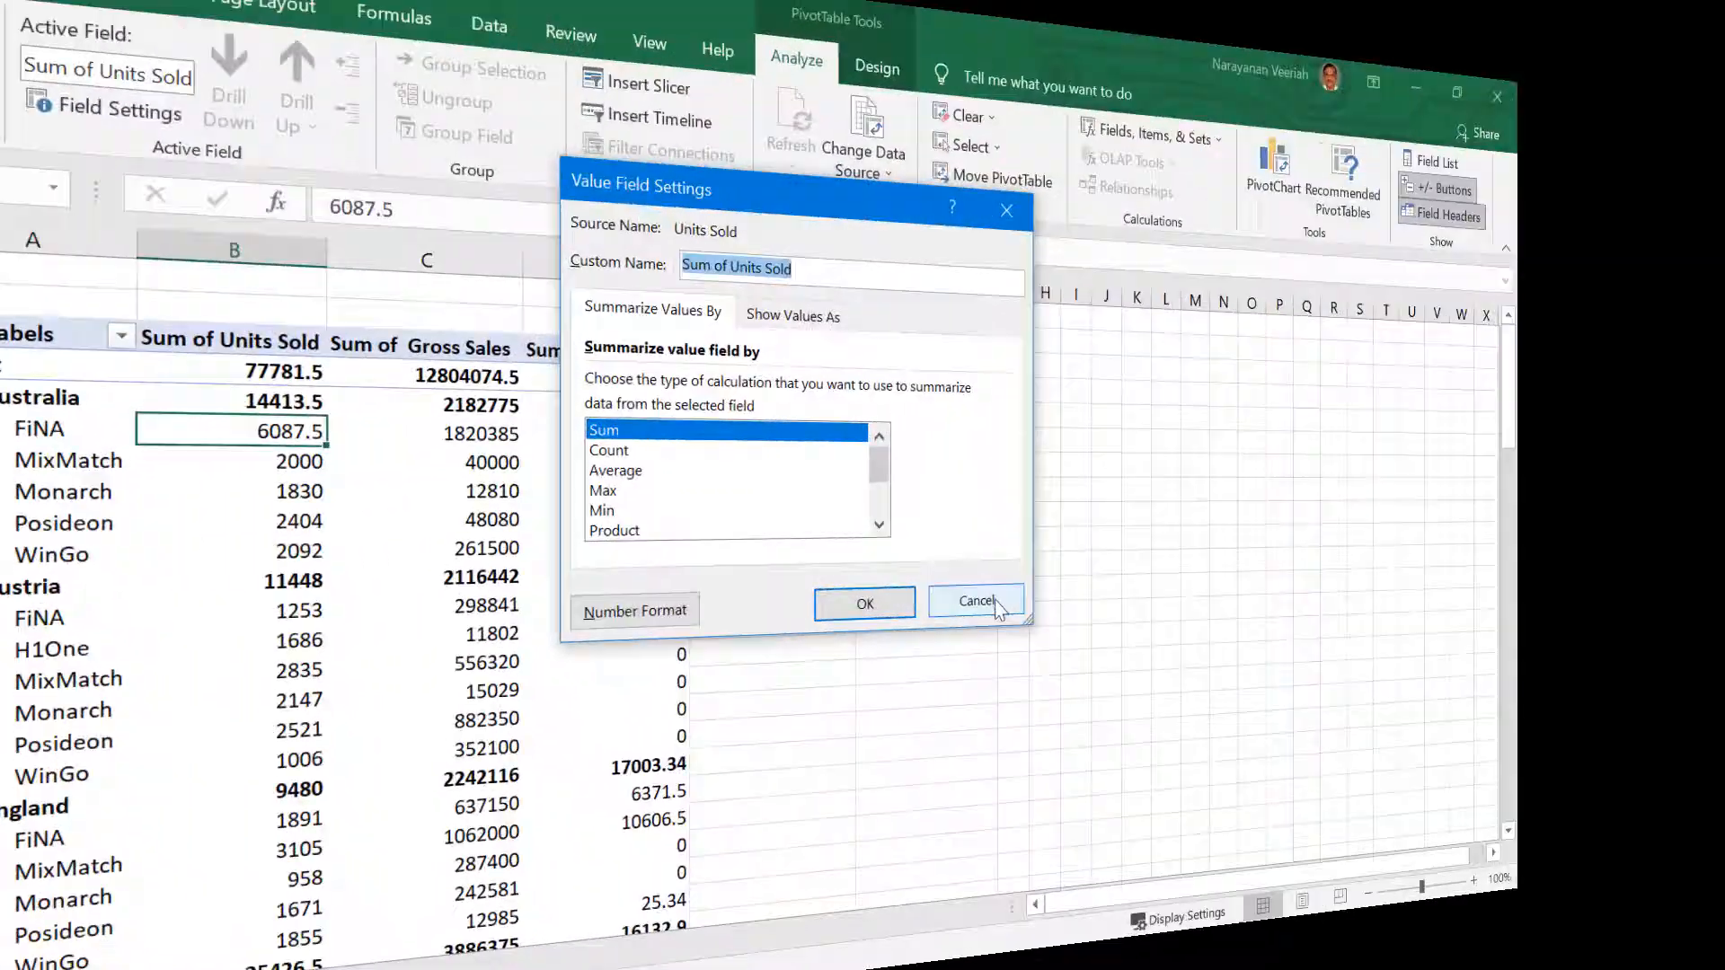
pyautogui.click(1012, 602)
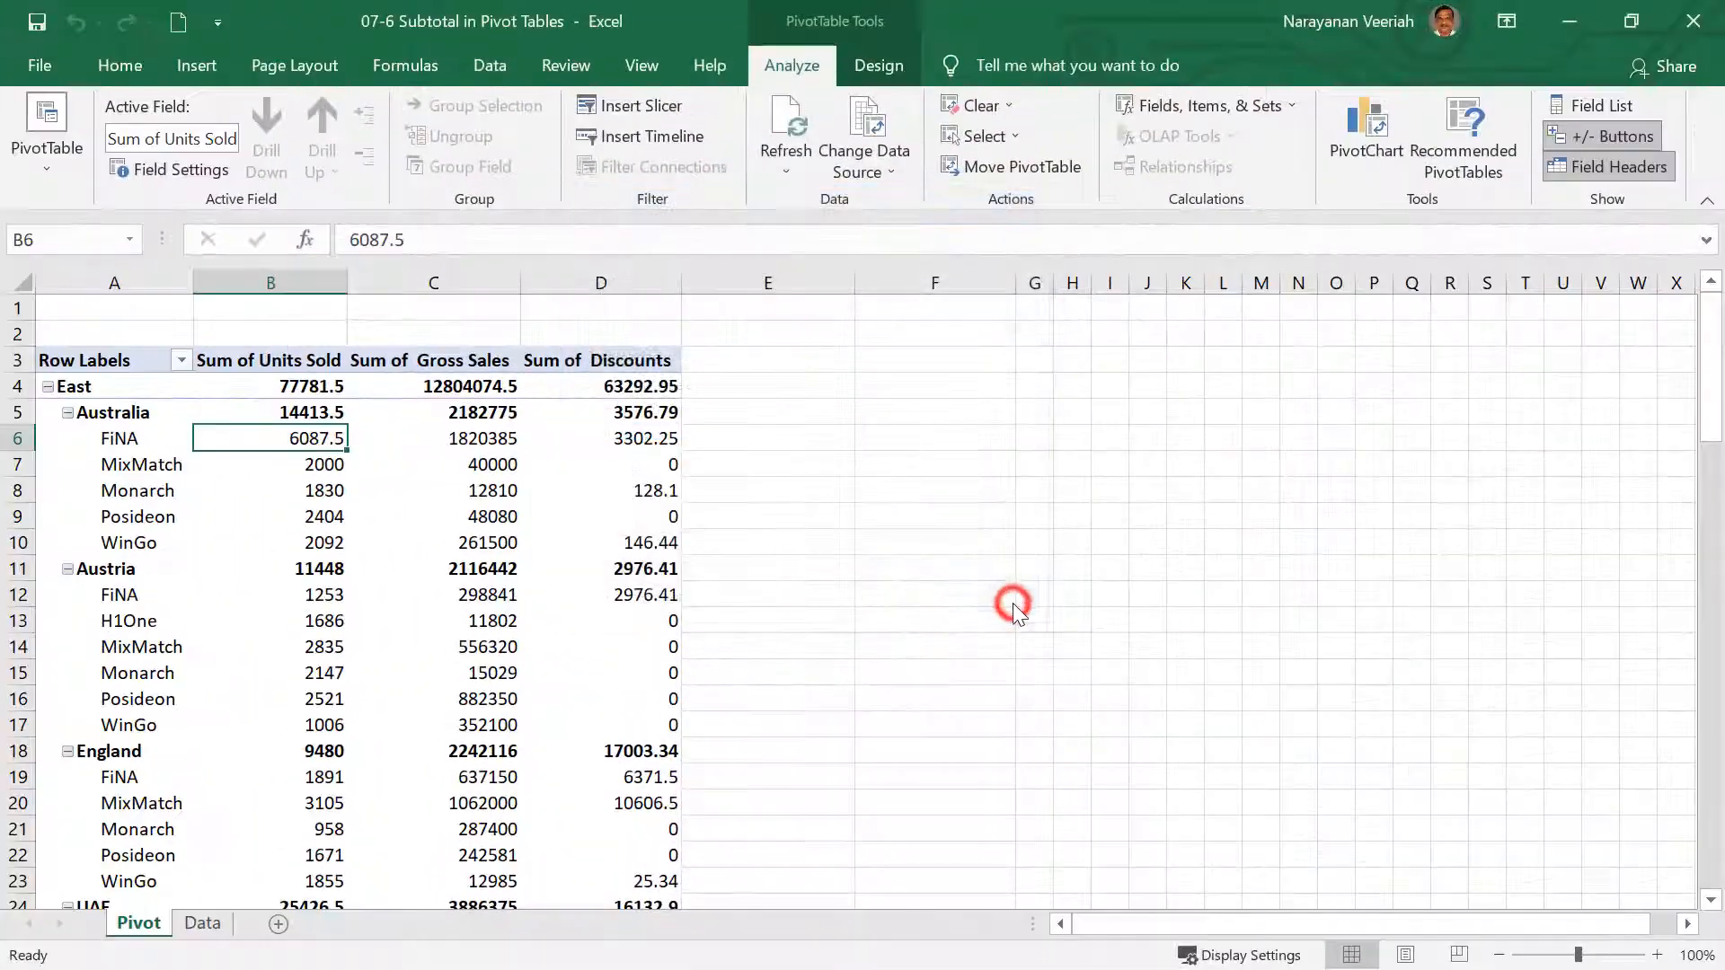
# Step: In the Country field's settings, choose custom subtotals using the Sum, Count and Average functions
pyautogui.click(126, 419)
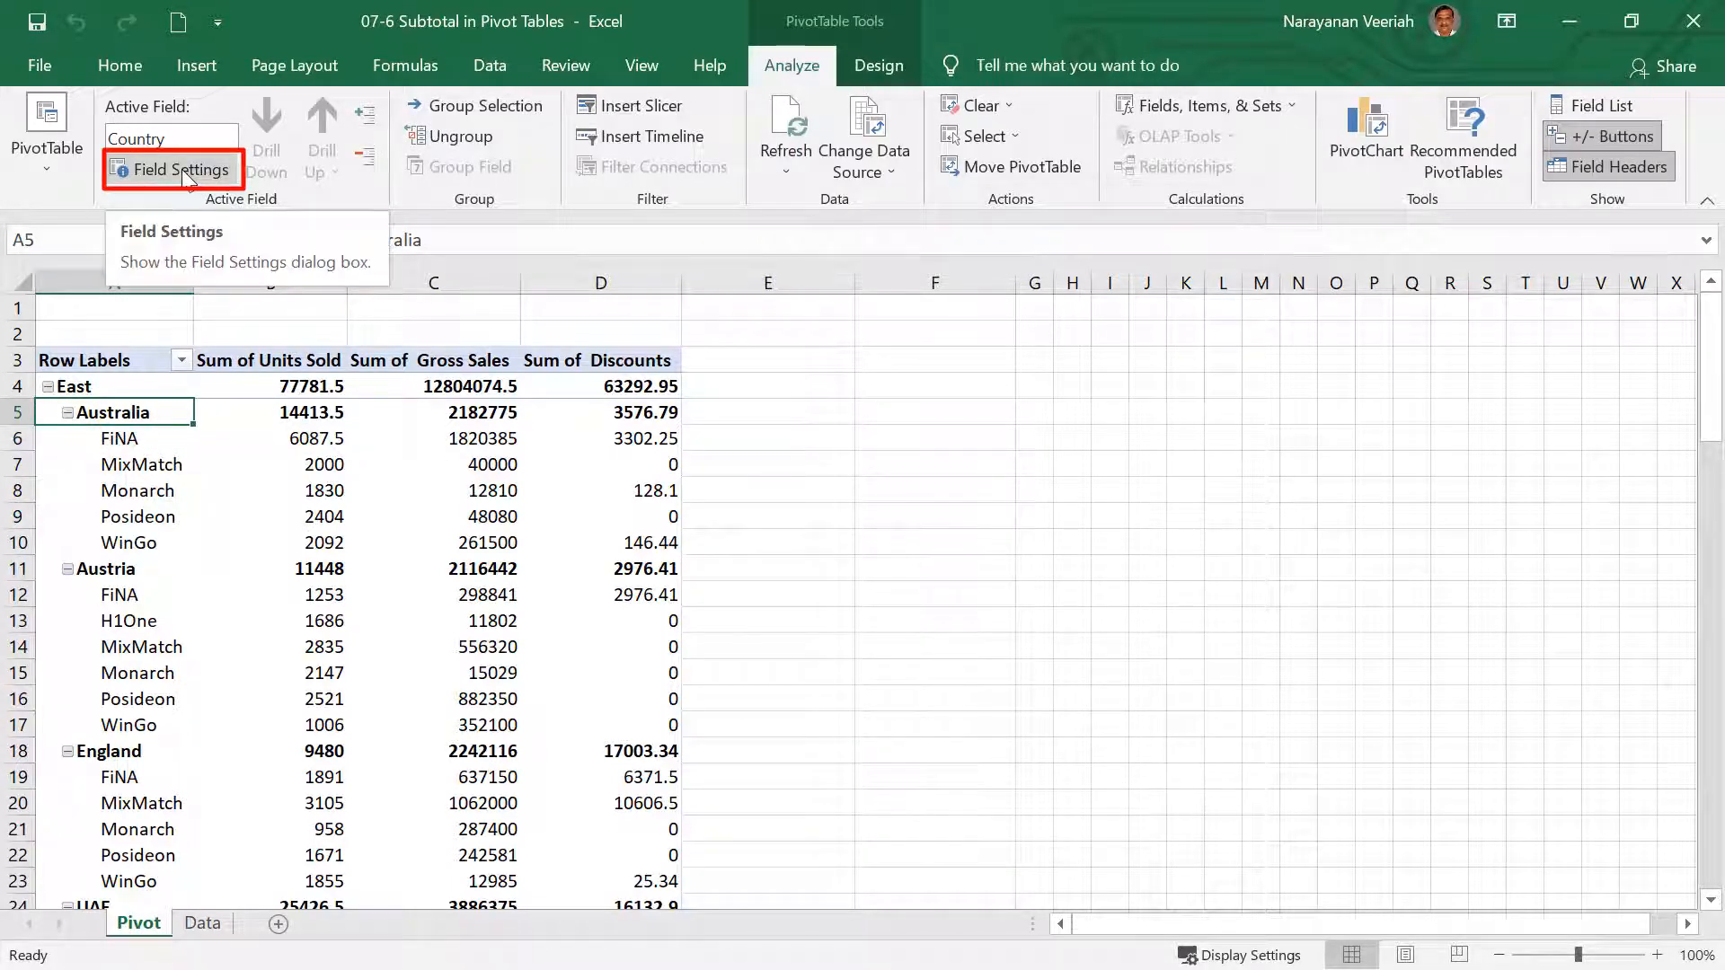
pyautogui.click(182, 170)
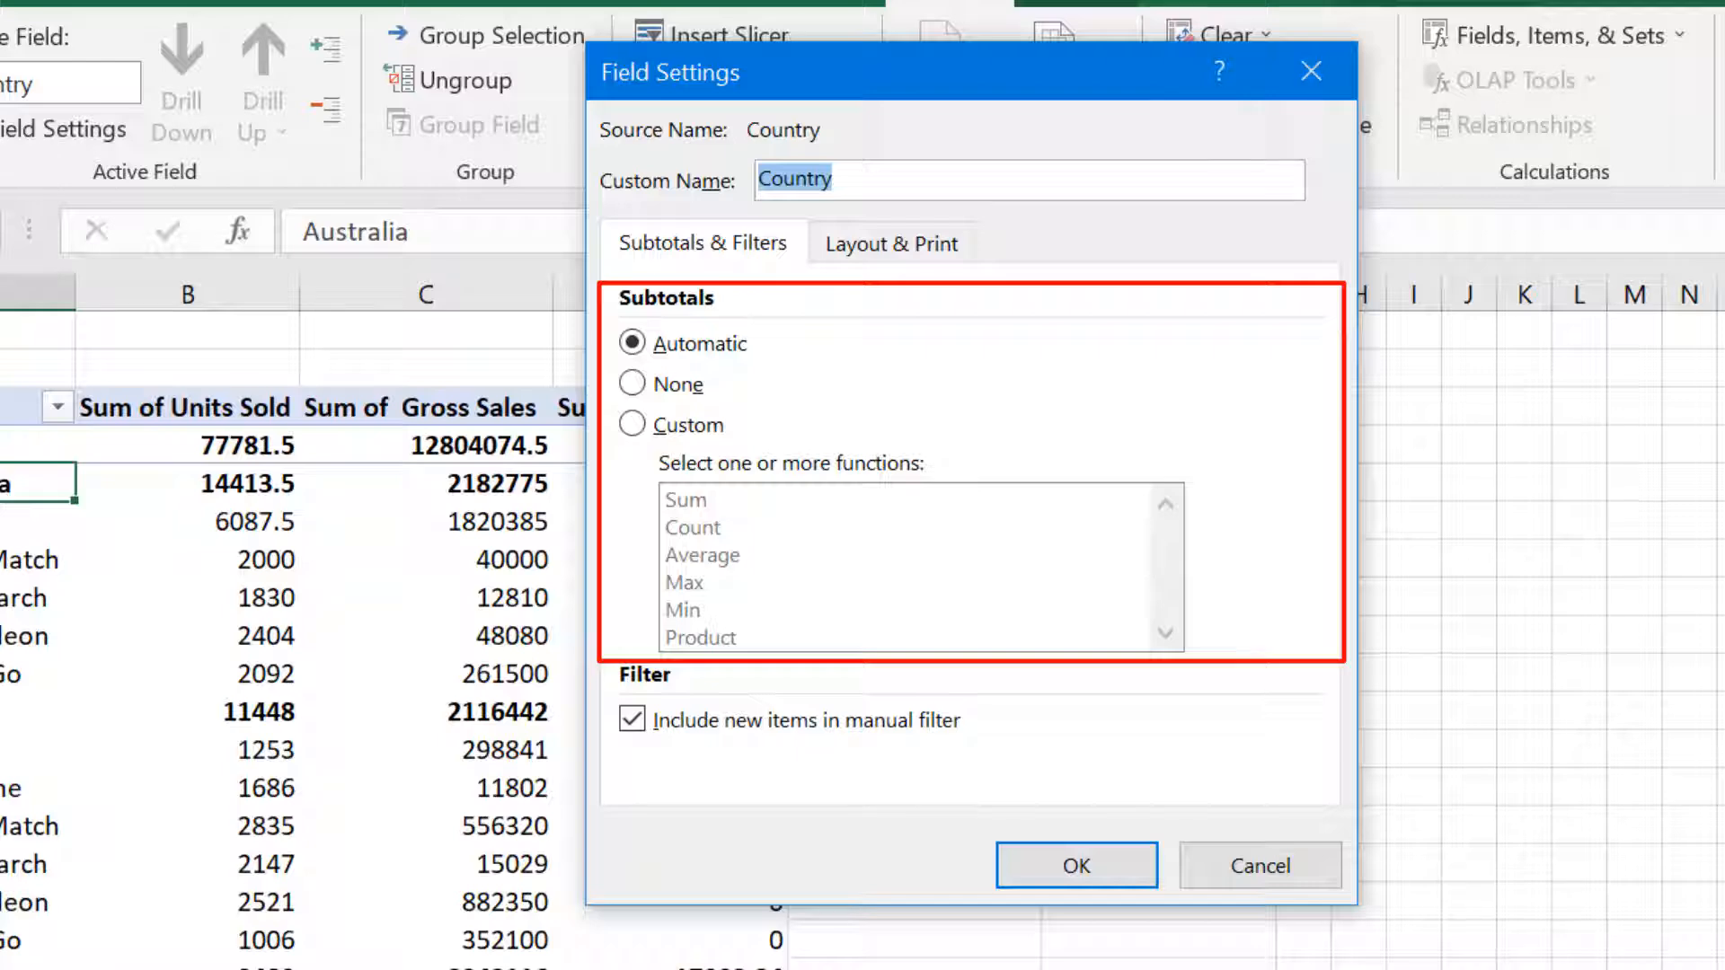
pyautogui.click(673, 425)
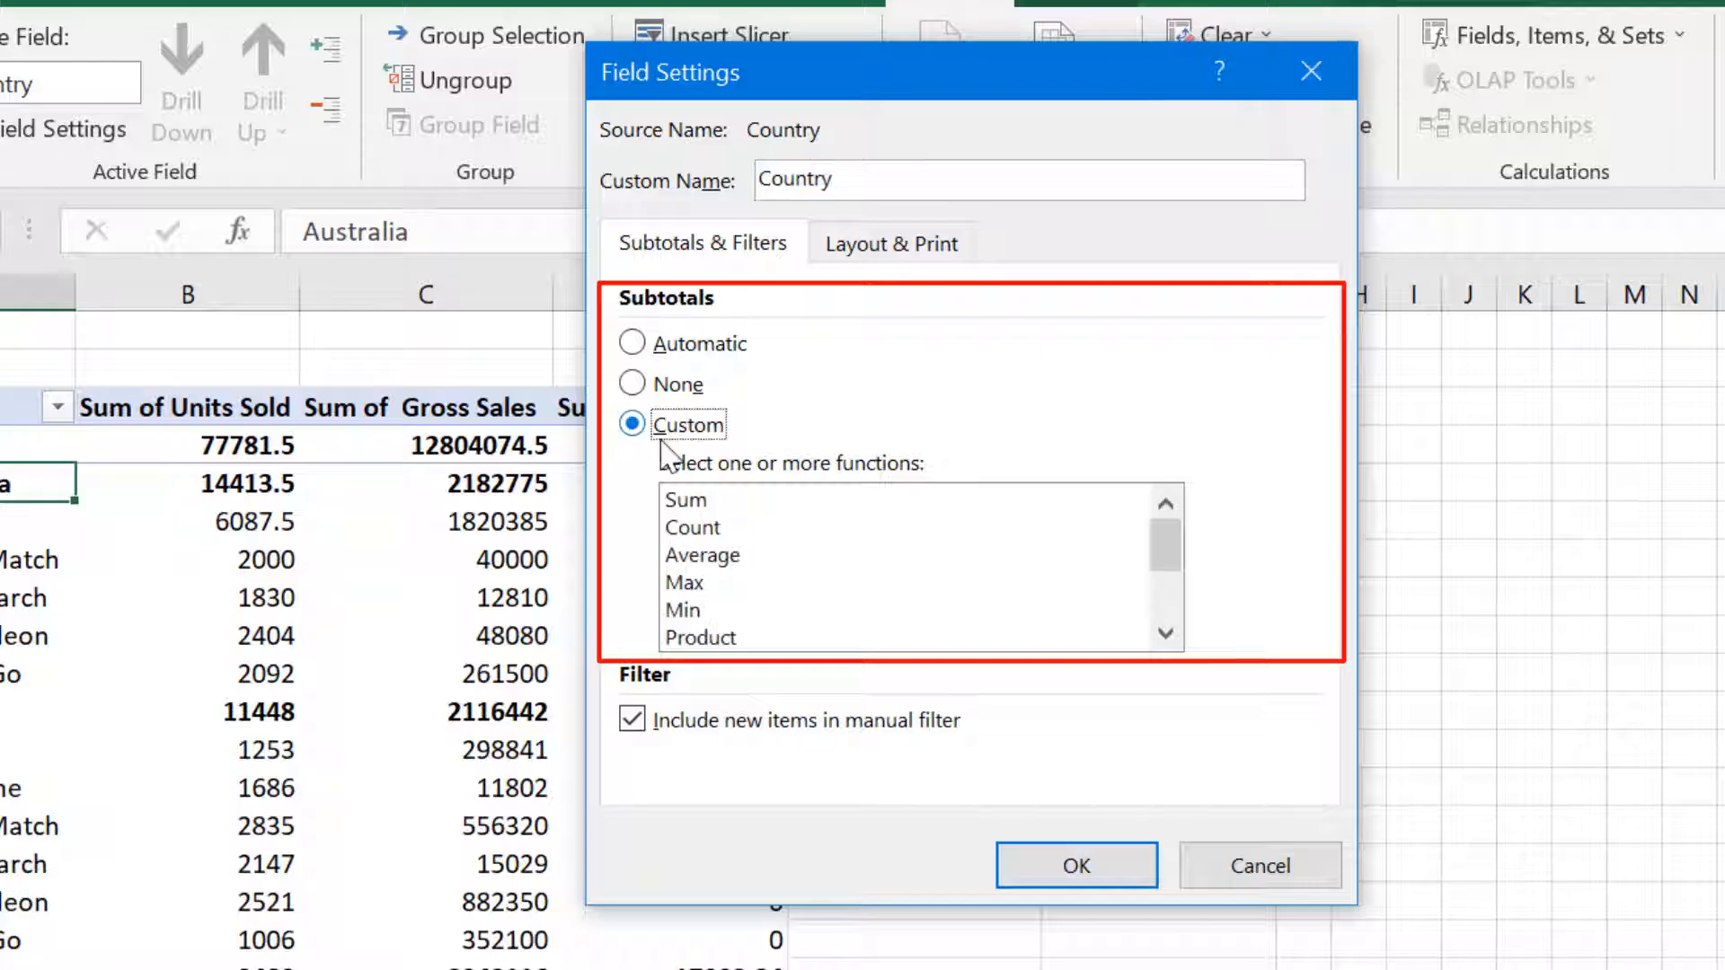
pyautogui.press('shift')
pyautogui.click(687, 501)
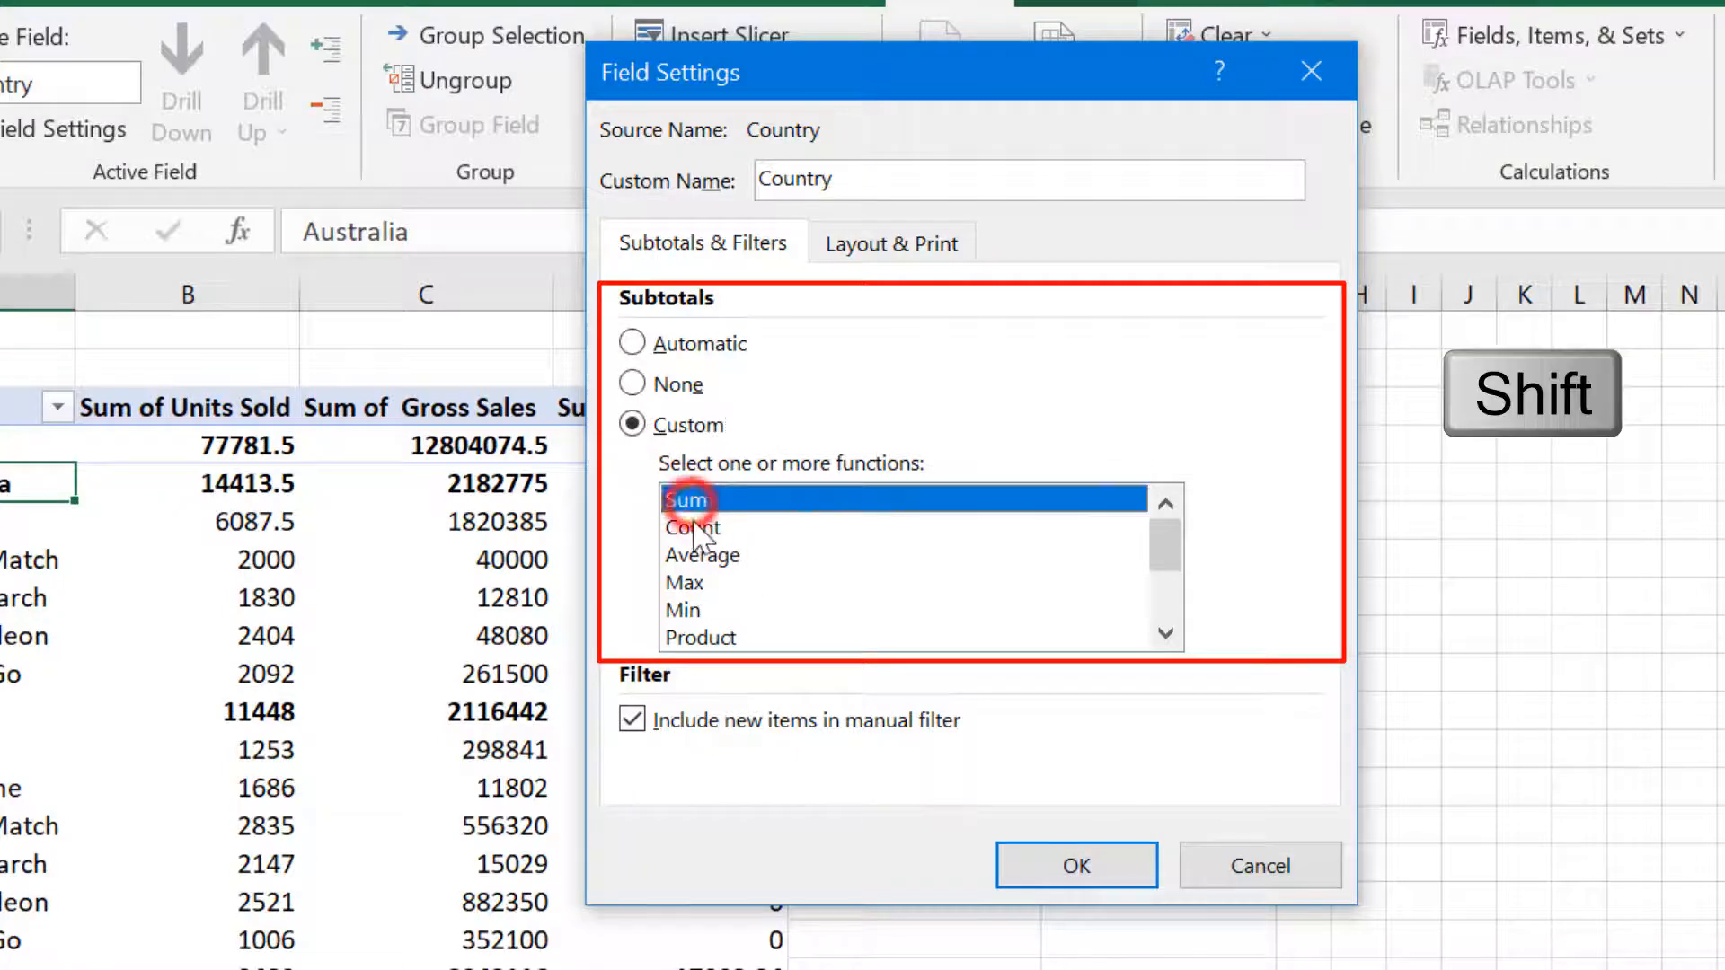
pyautogui.keyDown('shift'); pyautogui.click(691, 527); pyautogui.keyUp('shift')
pyautogui.keyDown('shift'); pyautogui.click(693, 557); pyautogui.keyUp('shift')
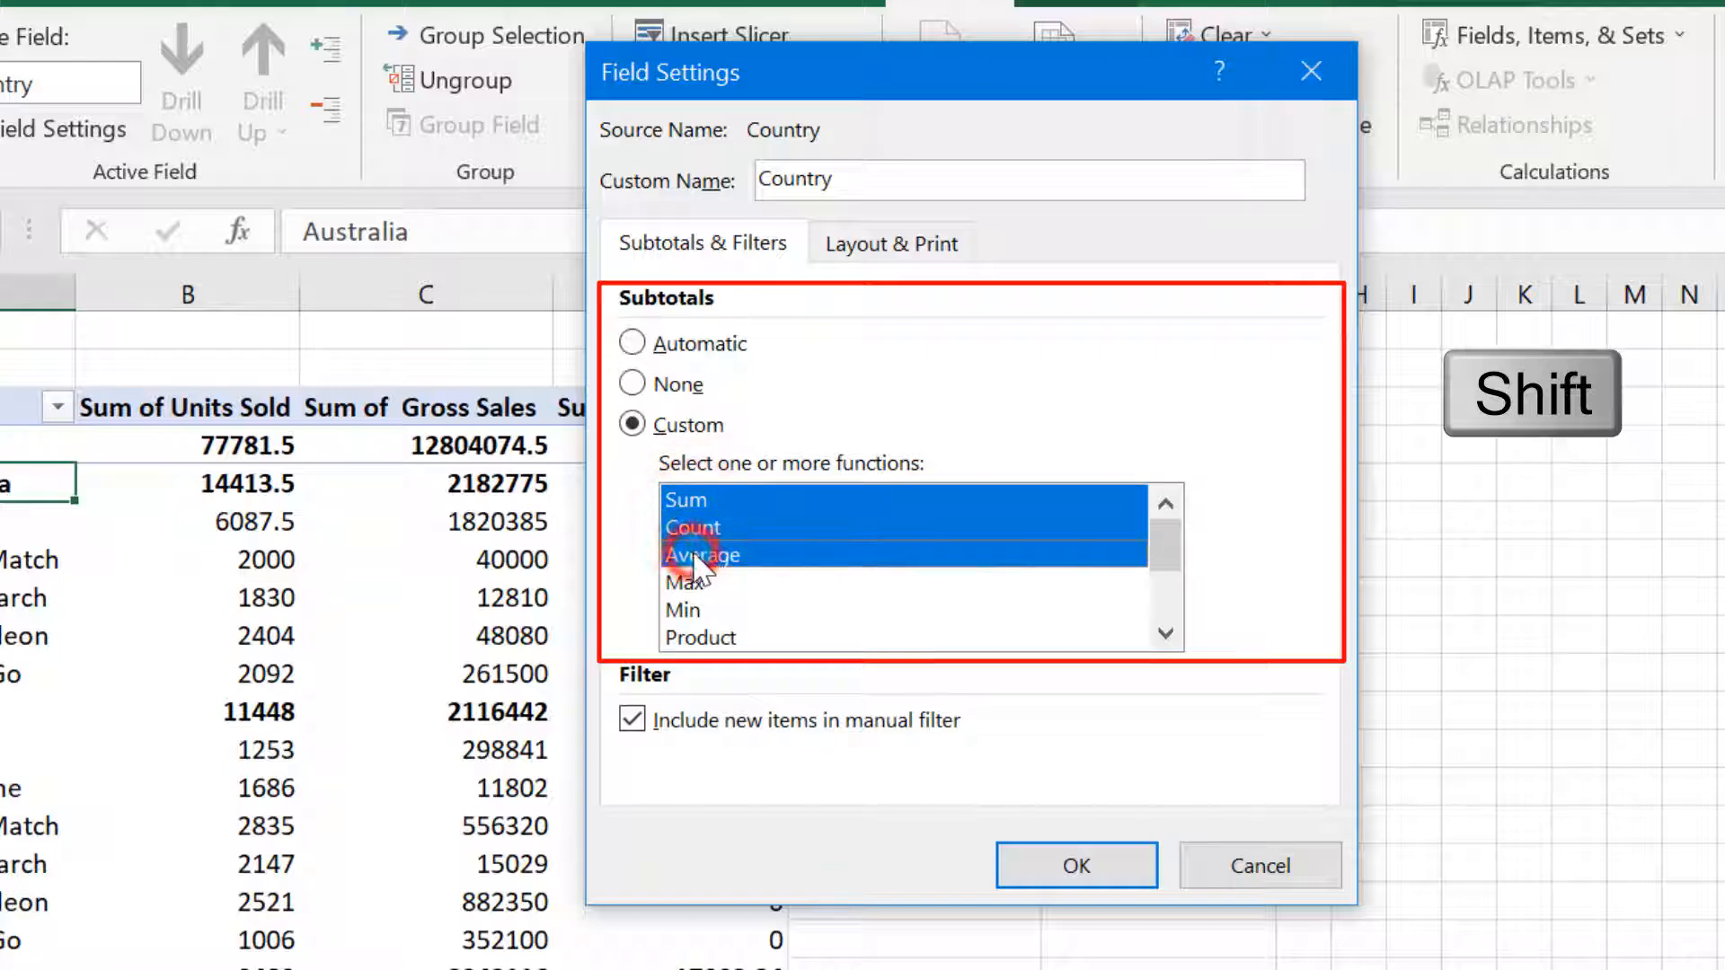
# Step: Change the Country field's custom subtotal functions to only Count and Min
pyautogui.keyDown('ctrl'); pyautogui.click(714, 502); pyautogui.keyUp('ctrl')
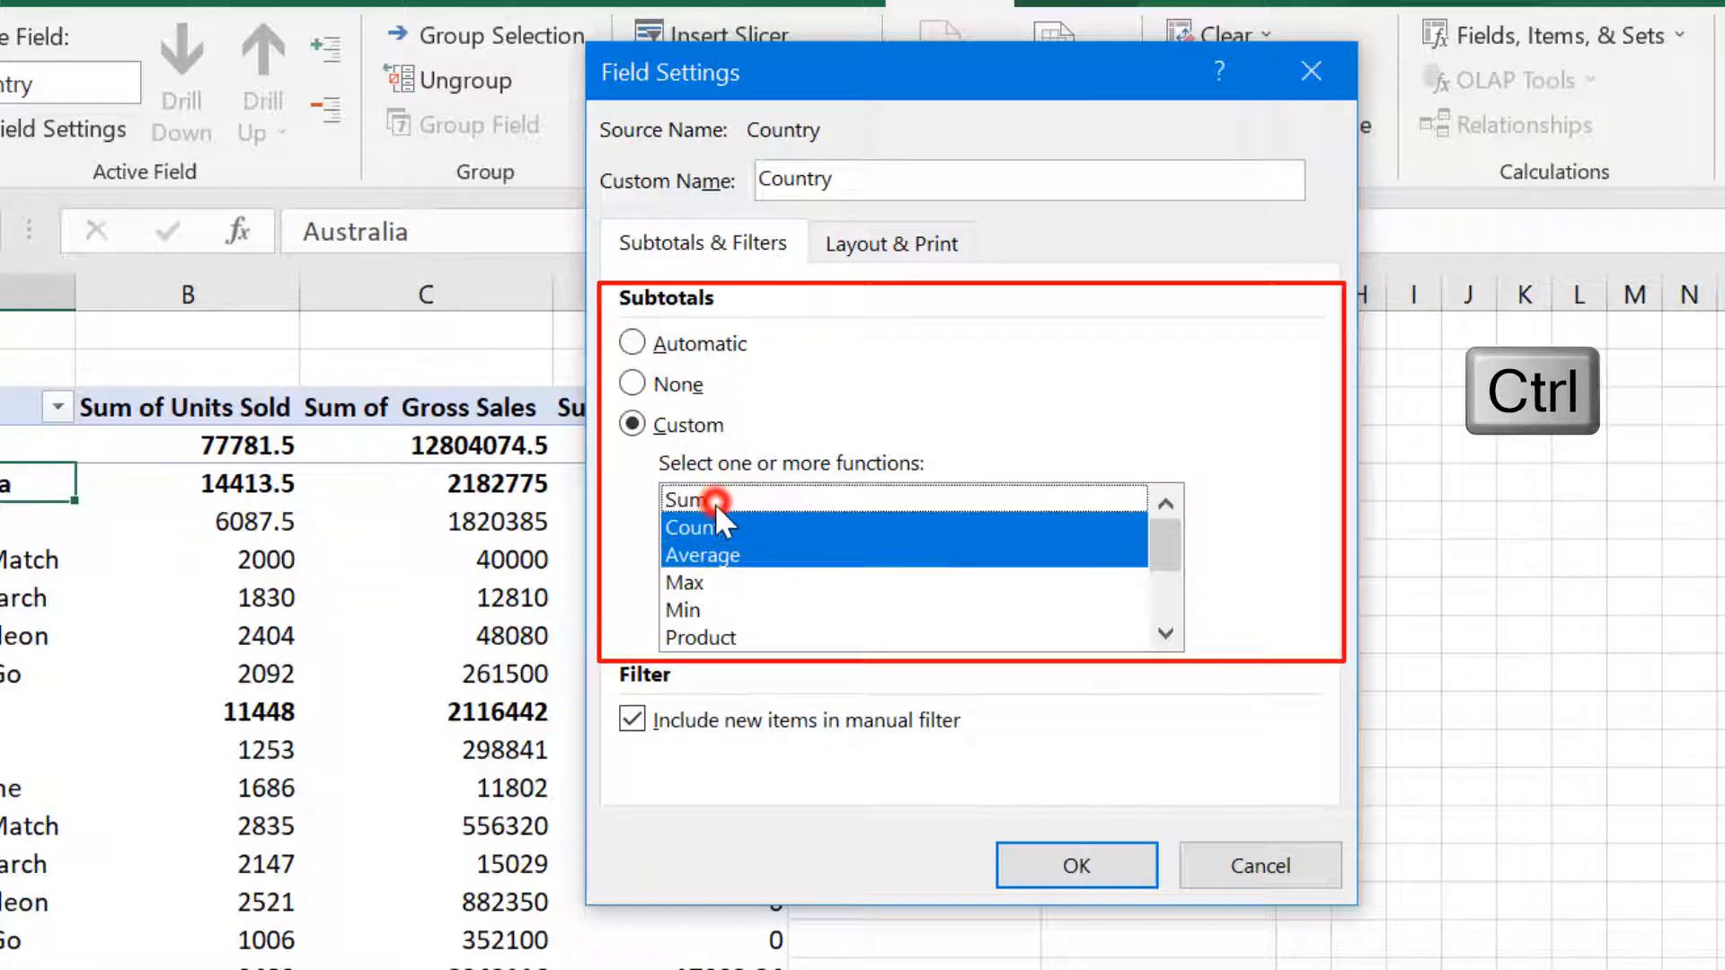
pyautogui.keyDown('ctrl'); pyautogui.click(714, 554); pyautogui.keyUp('ctrl')
pyautogui.keyDown('ctrl'); pyautogui.click(692, 611); pyautogui.keyUp('ctrl')
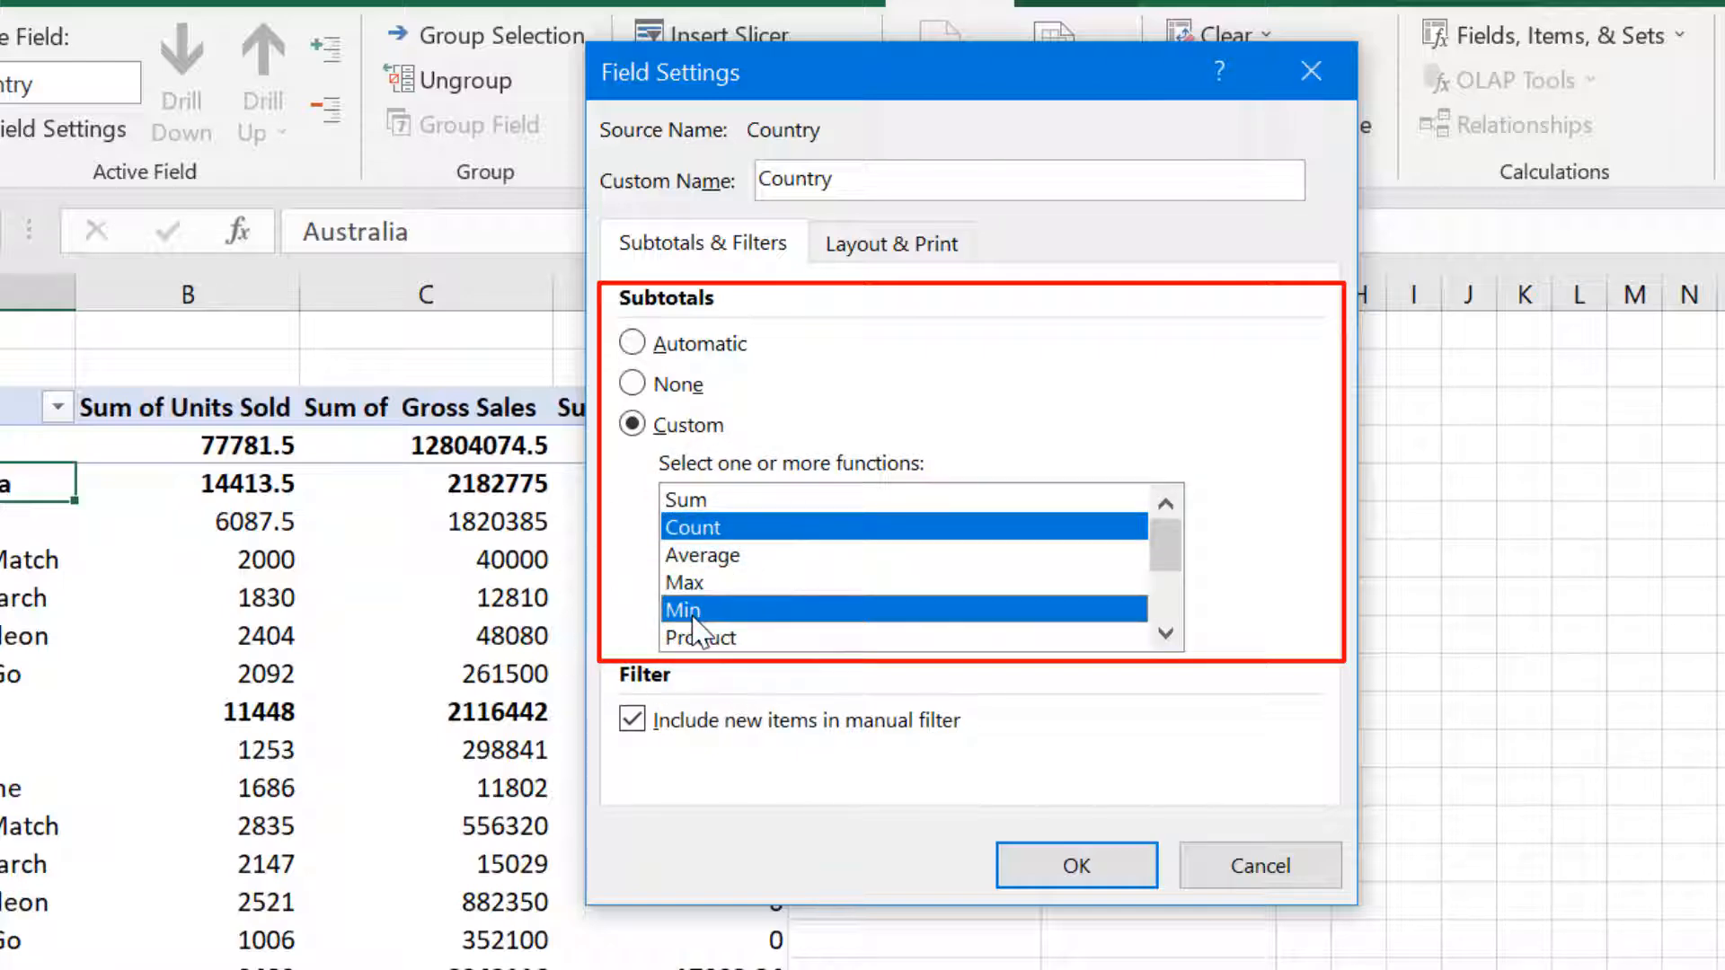
# Step: Switch the Country field's subtotals to None and back to Automatic, and apply the field settings
pyautogui.click(632, 384)
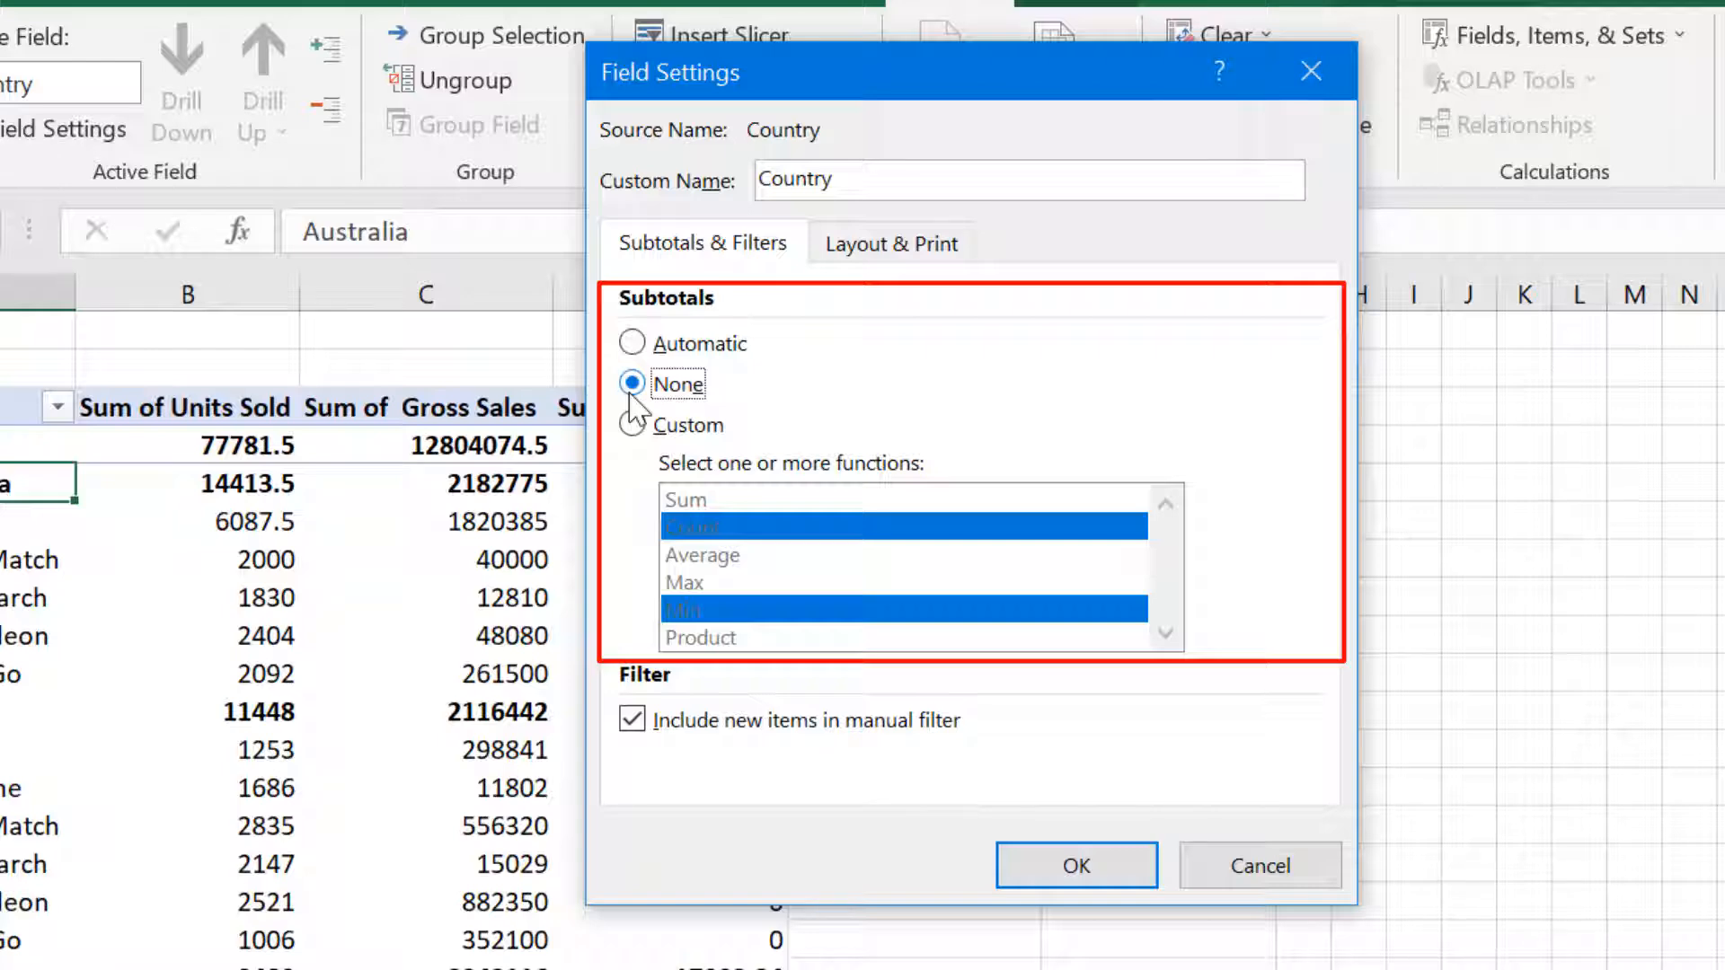
pyautogui.click(638, 343)
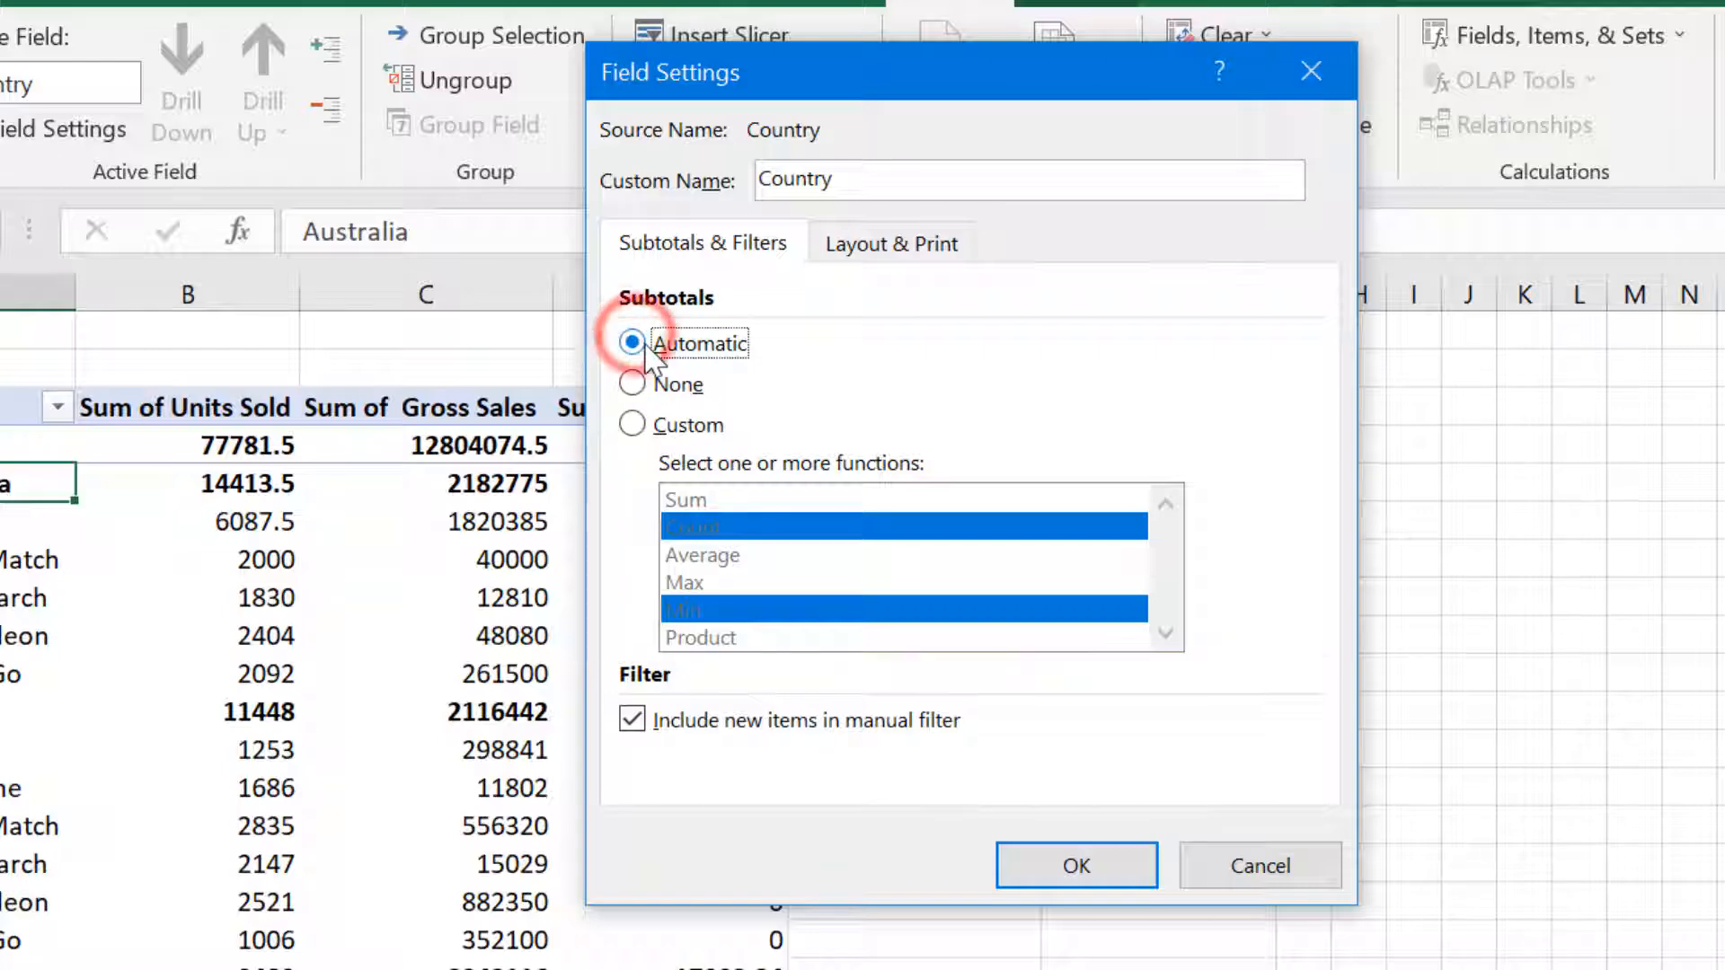
pyautogui.click(1098, 882)
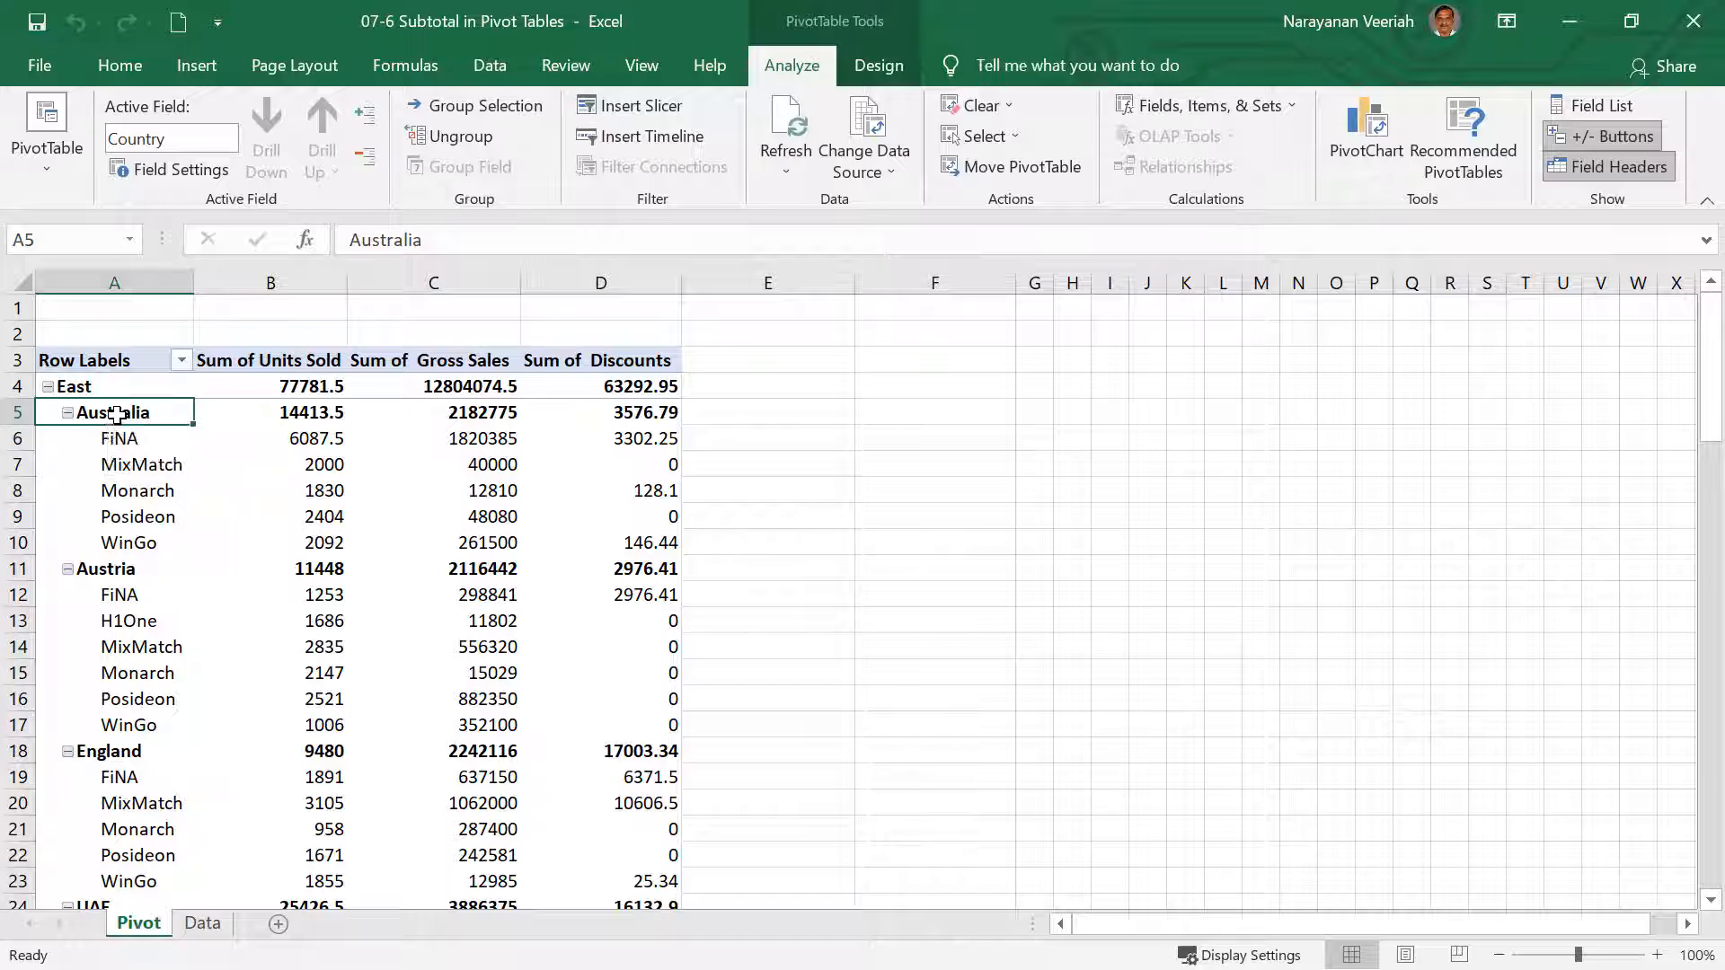
# Step: Turn the Country subtotals off and back on directly from the Australia row label
pyautogui.rightClick(116, 414)
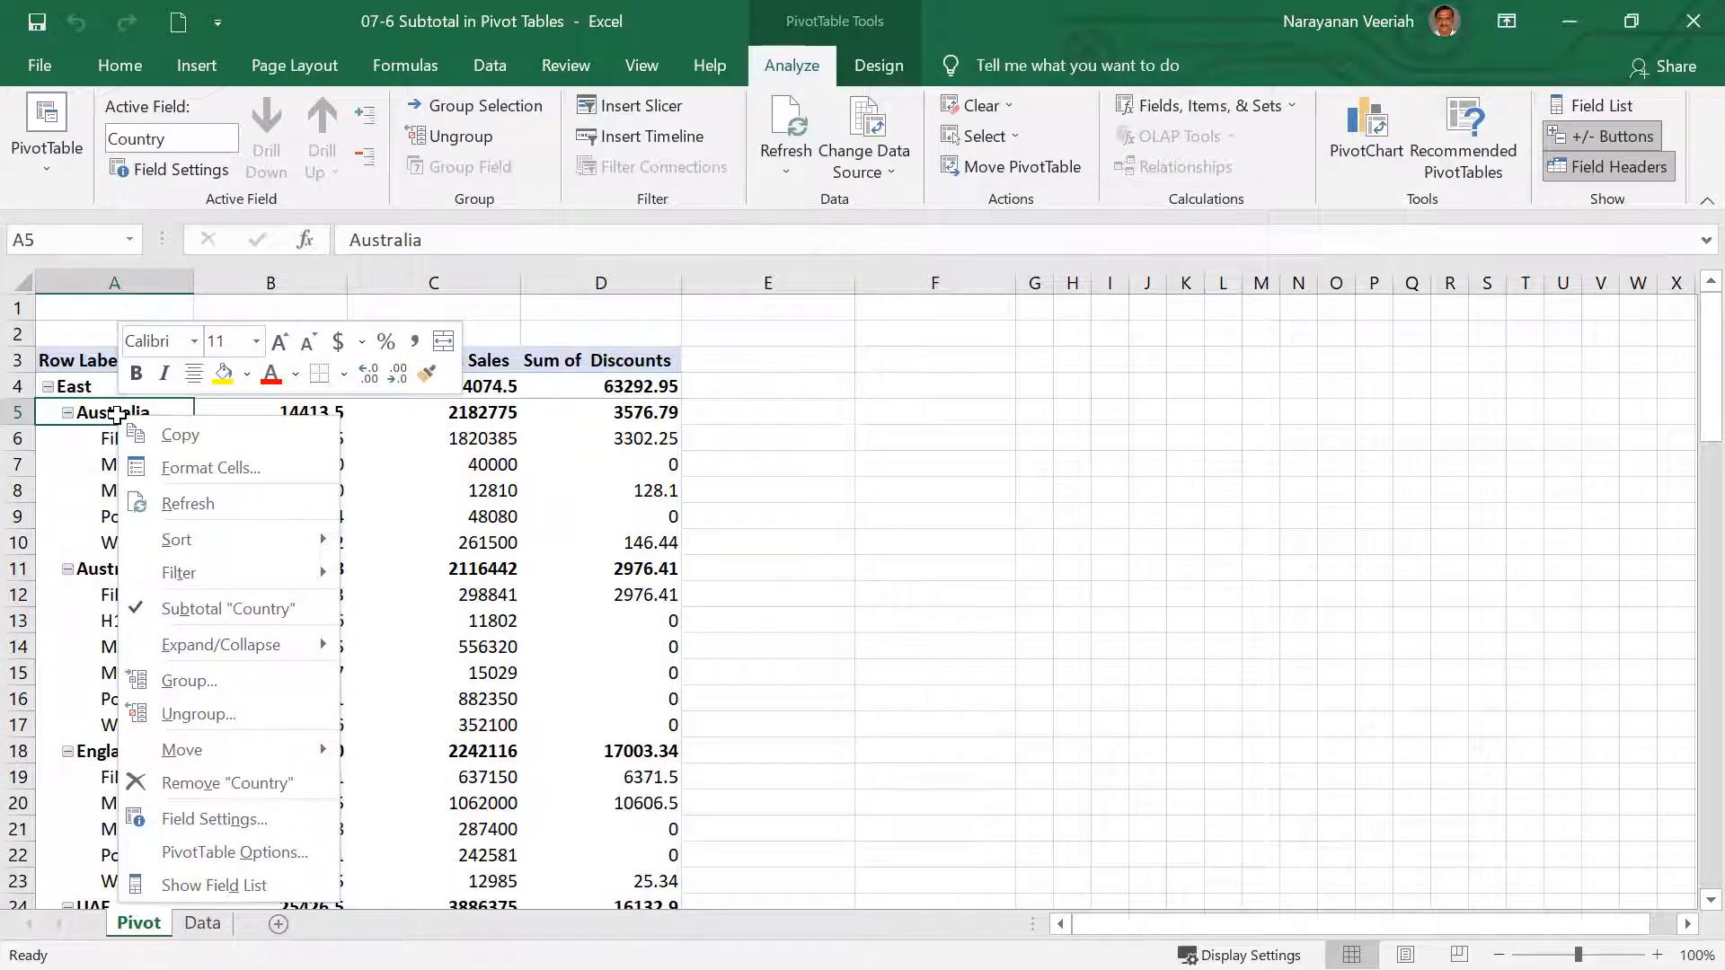
pyautogui.click(142, 607)
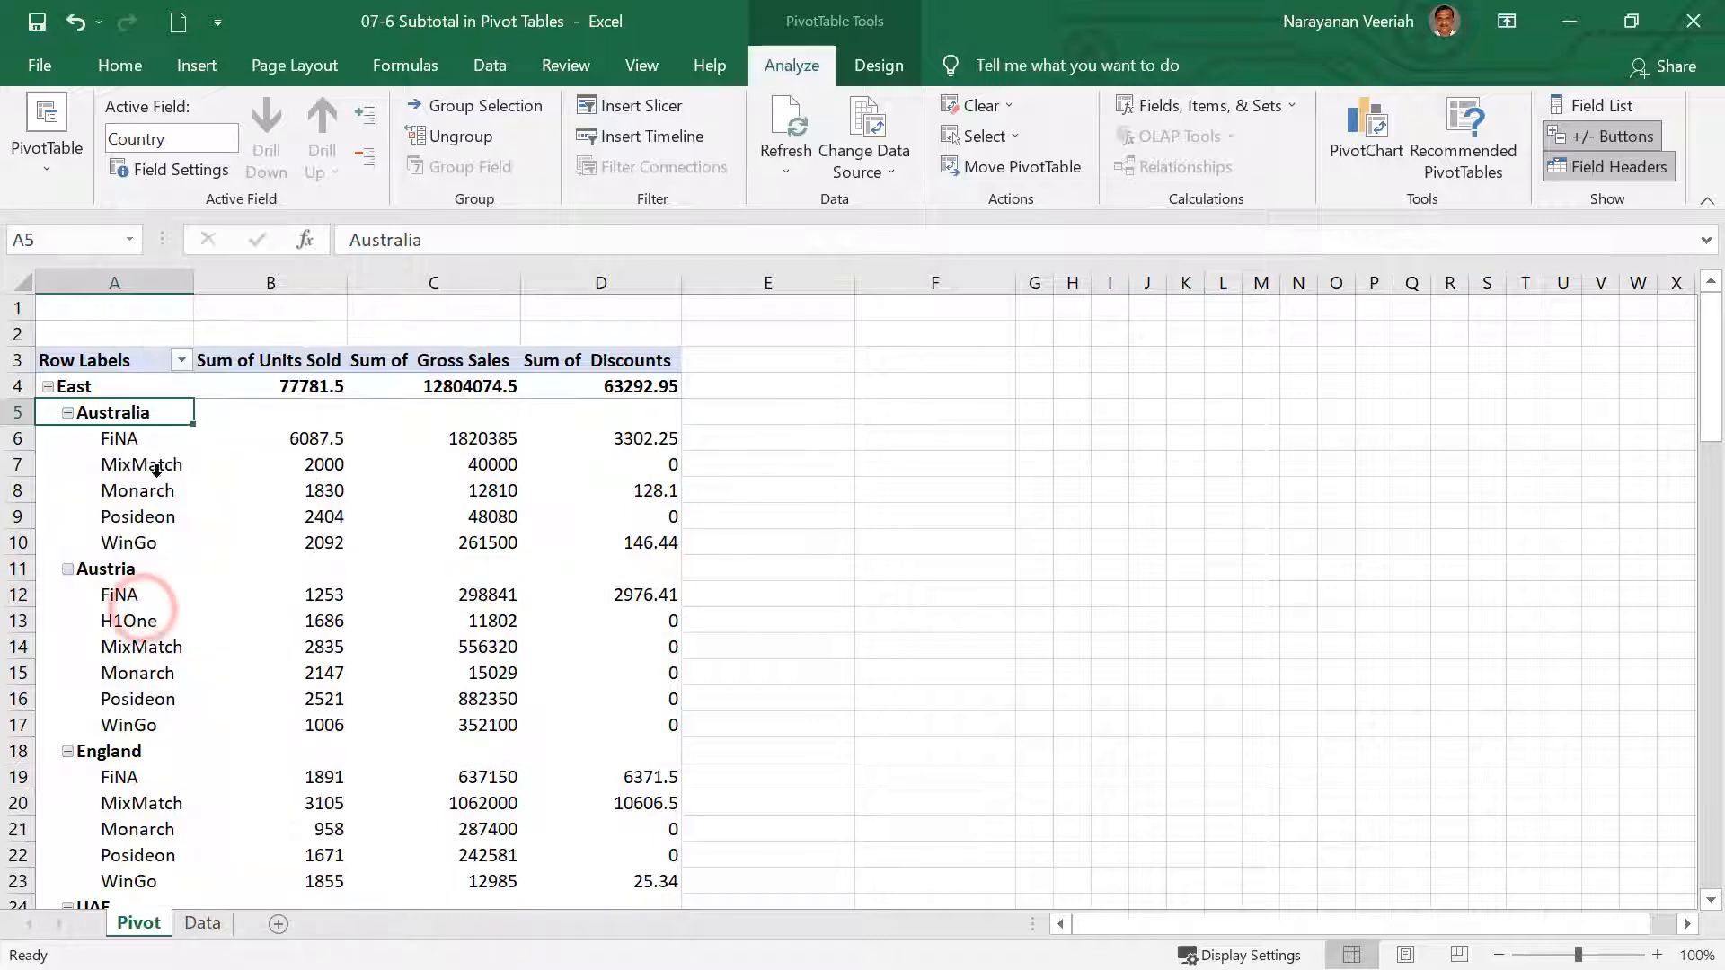
pyautogui.rightClick(127, 415)
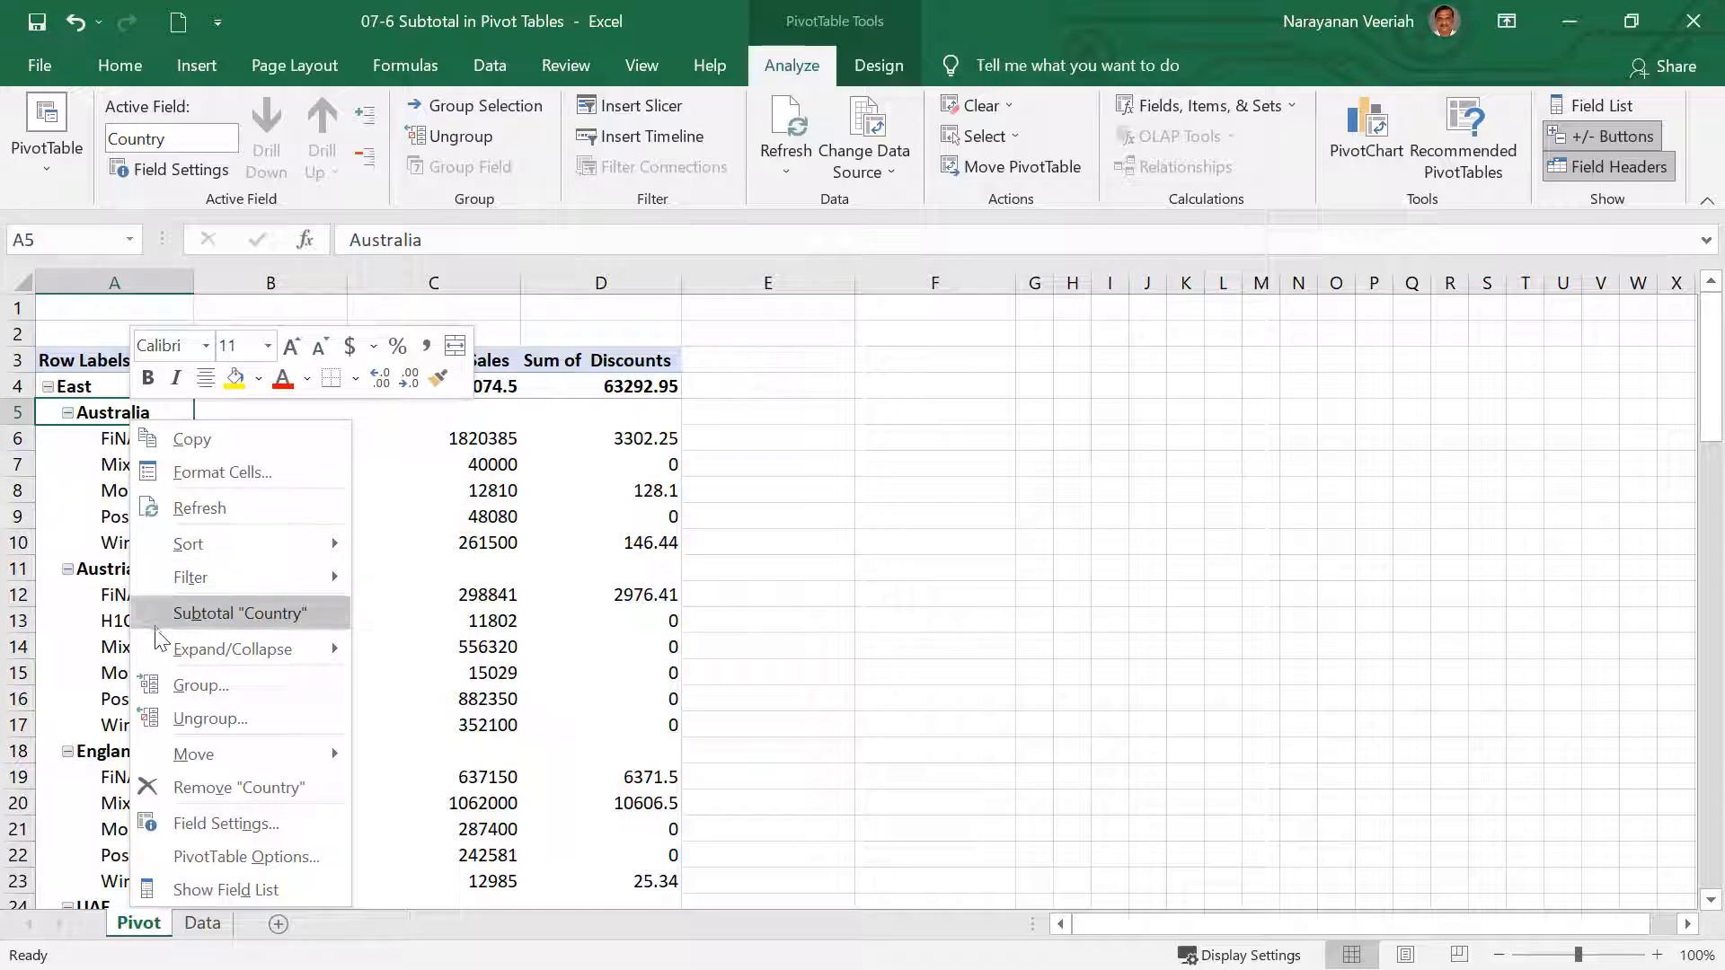
pyautogui.click(159, 613)
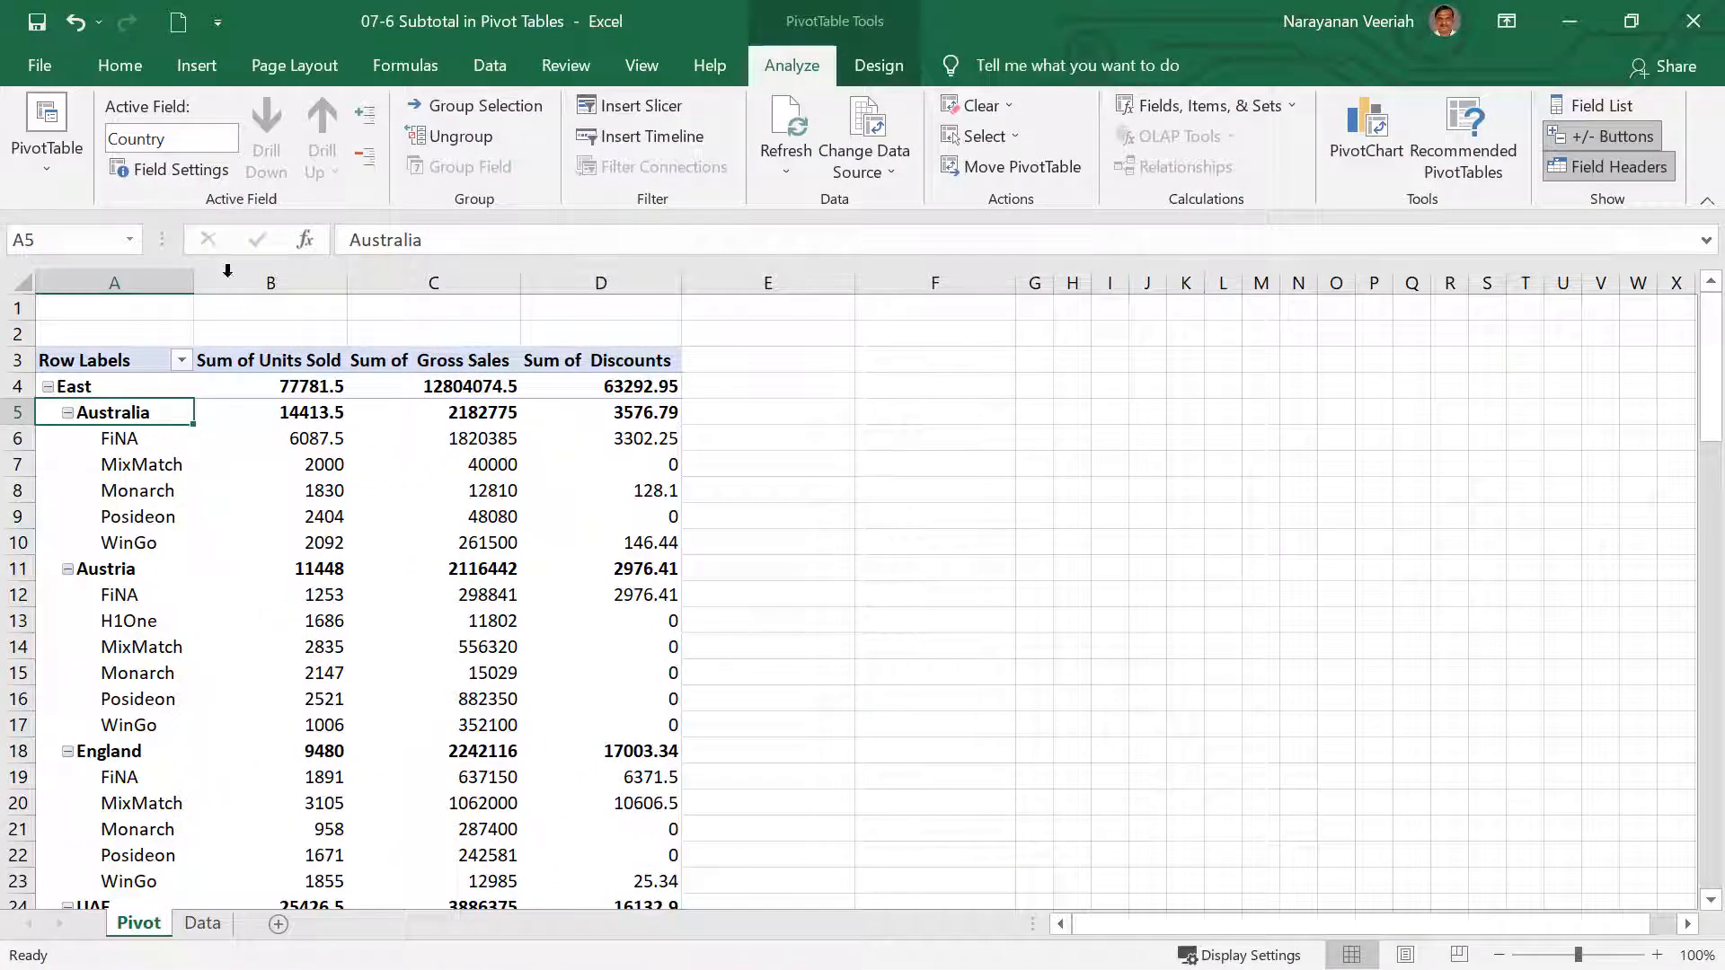
# Step: Toggle the Include new items in manual filter option in the Country field's settings
pyautogui.click(181, 174)
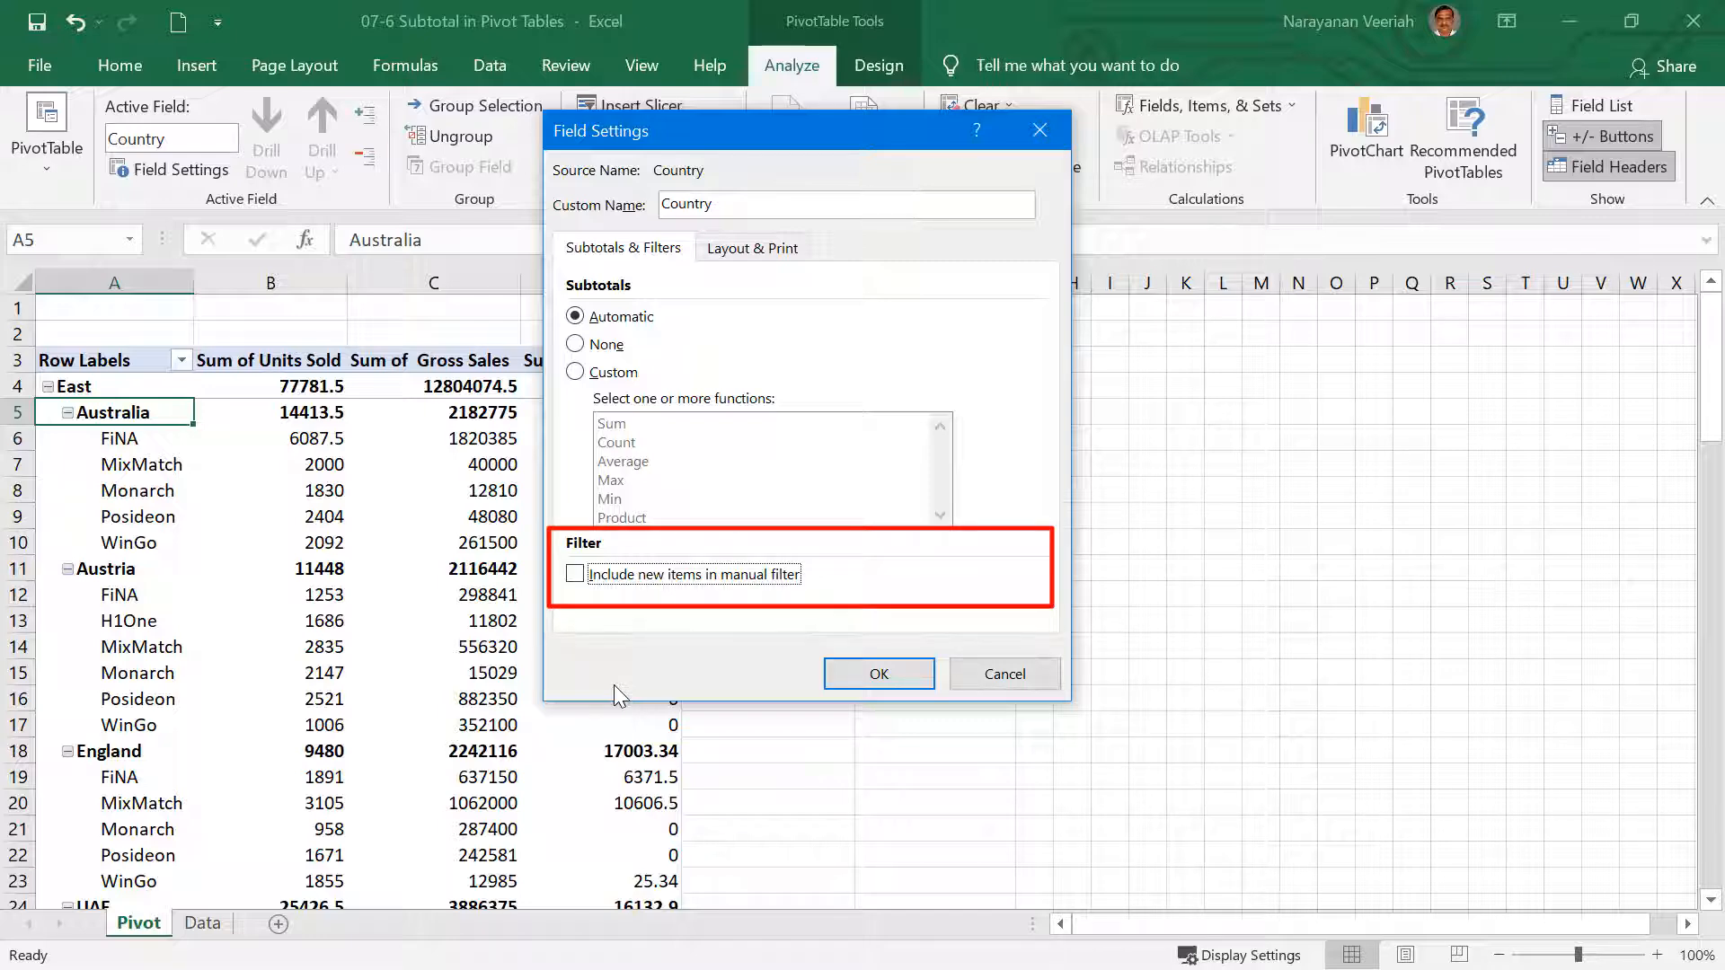
pyautogui.click(575, 576)
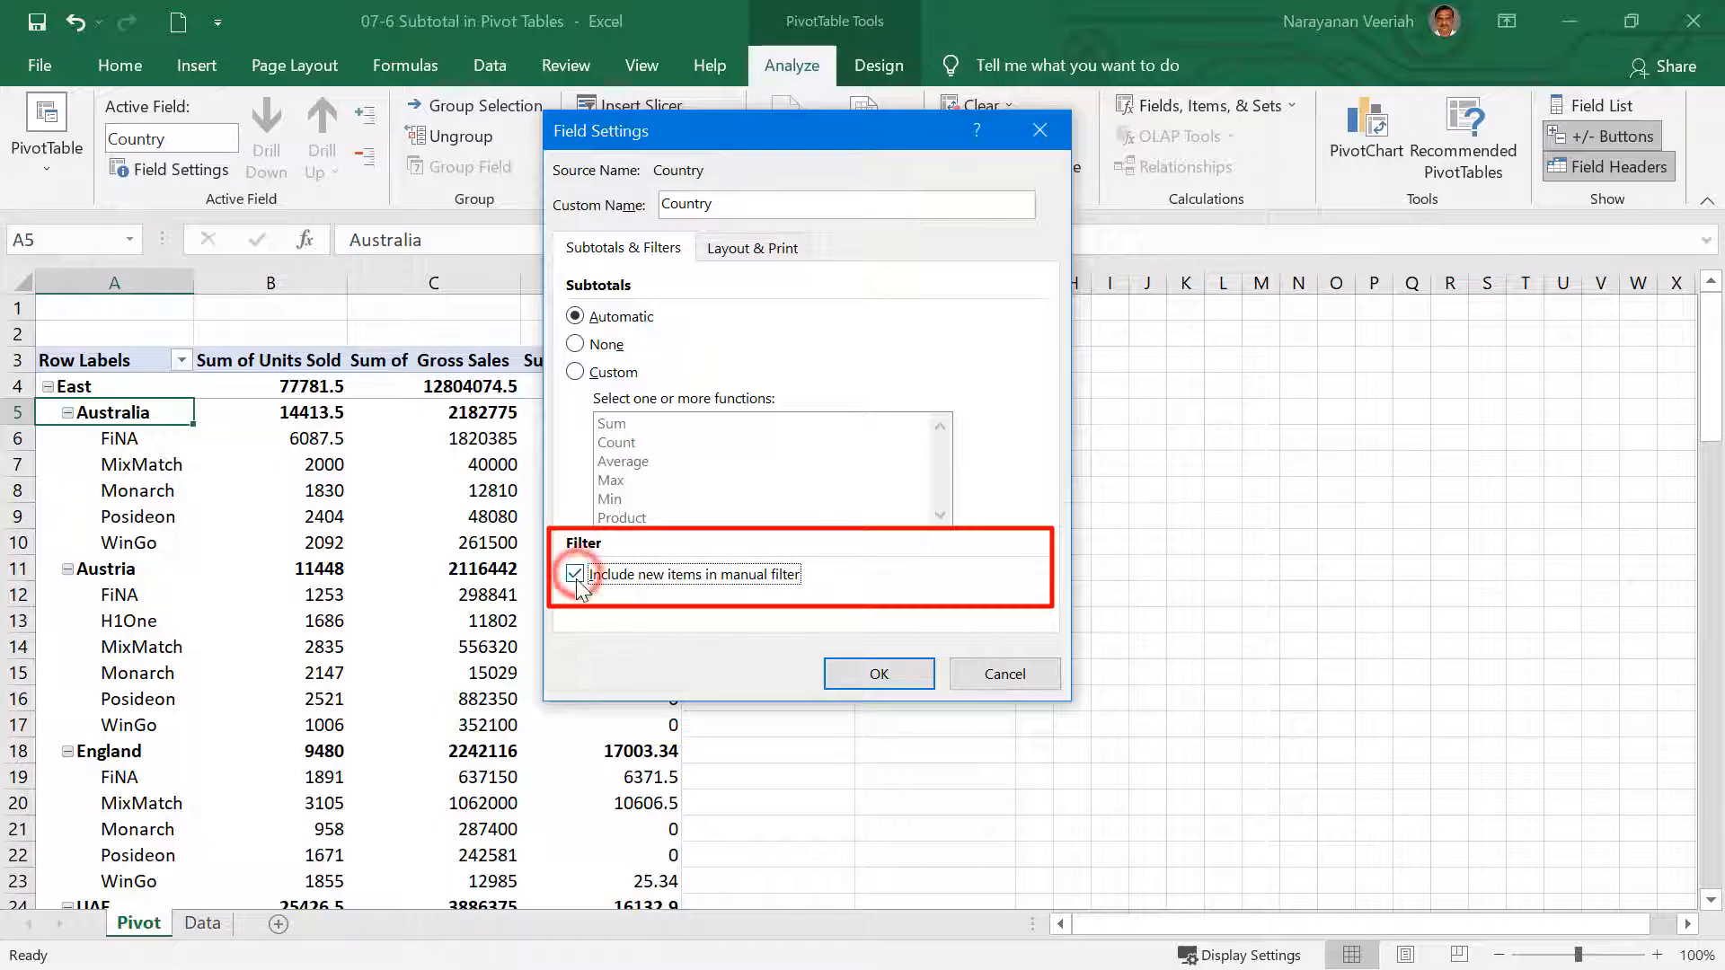
pyautogui.click(576, 577)
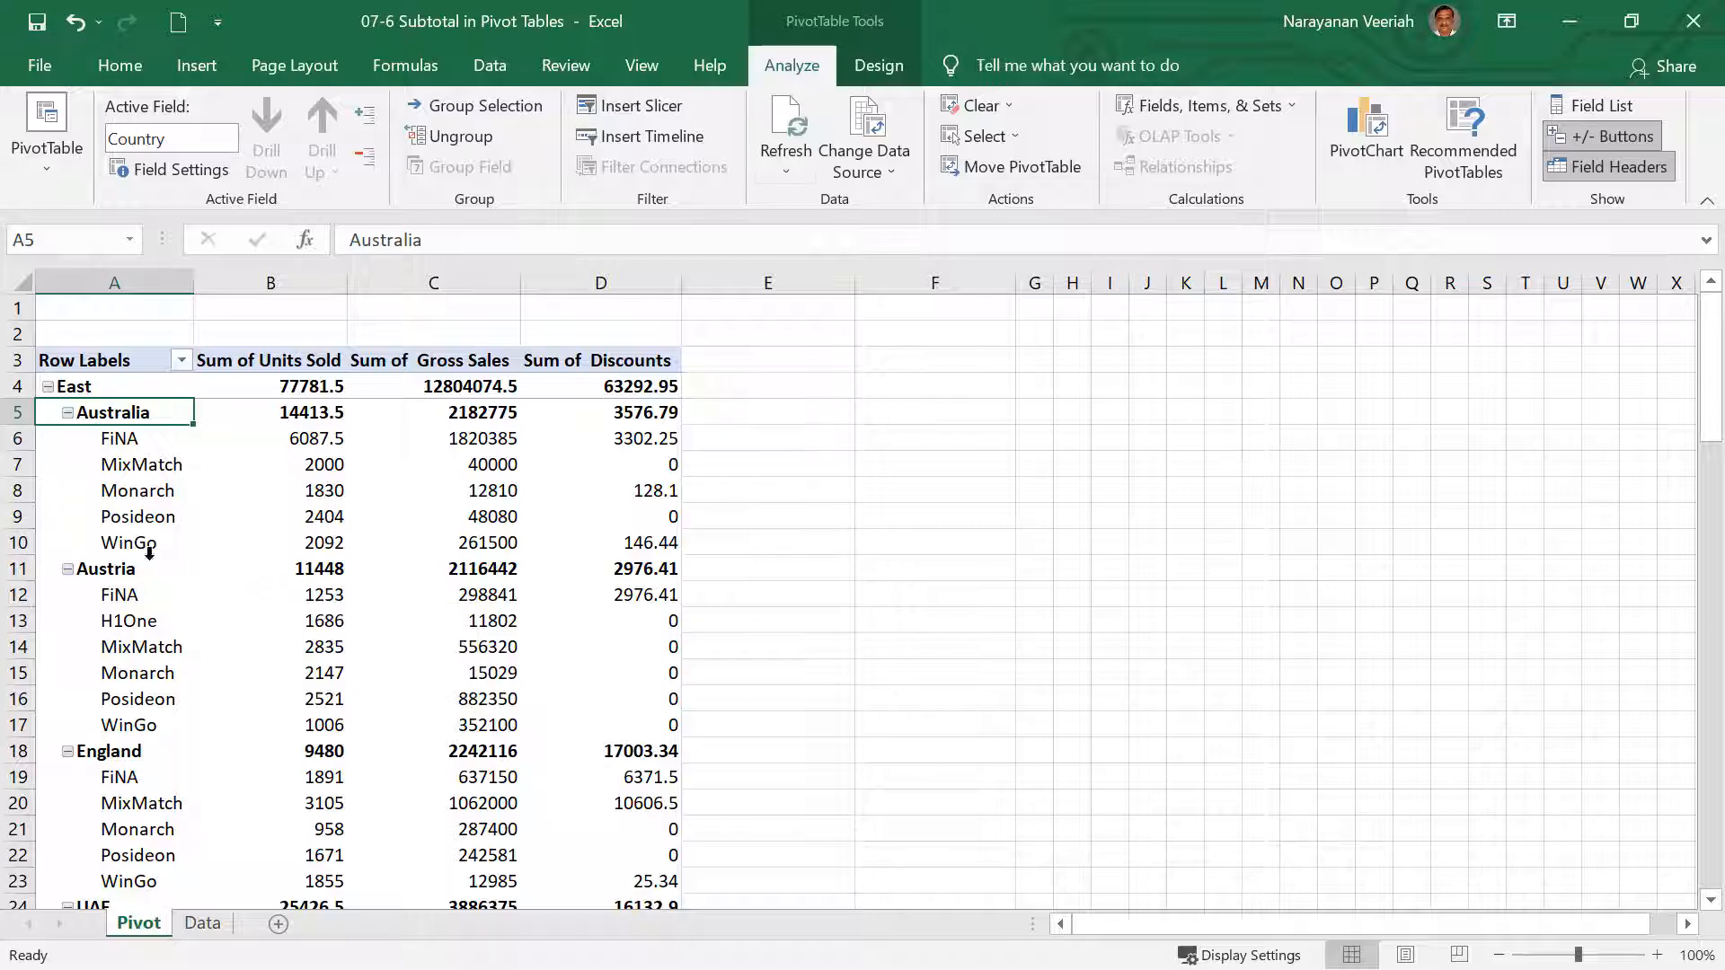
# Step: Show all pivot table subtotals at the bottom of their groups, and return them to the top of the groups
pyautogui.click(865, 72)
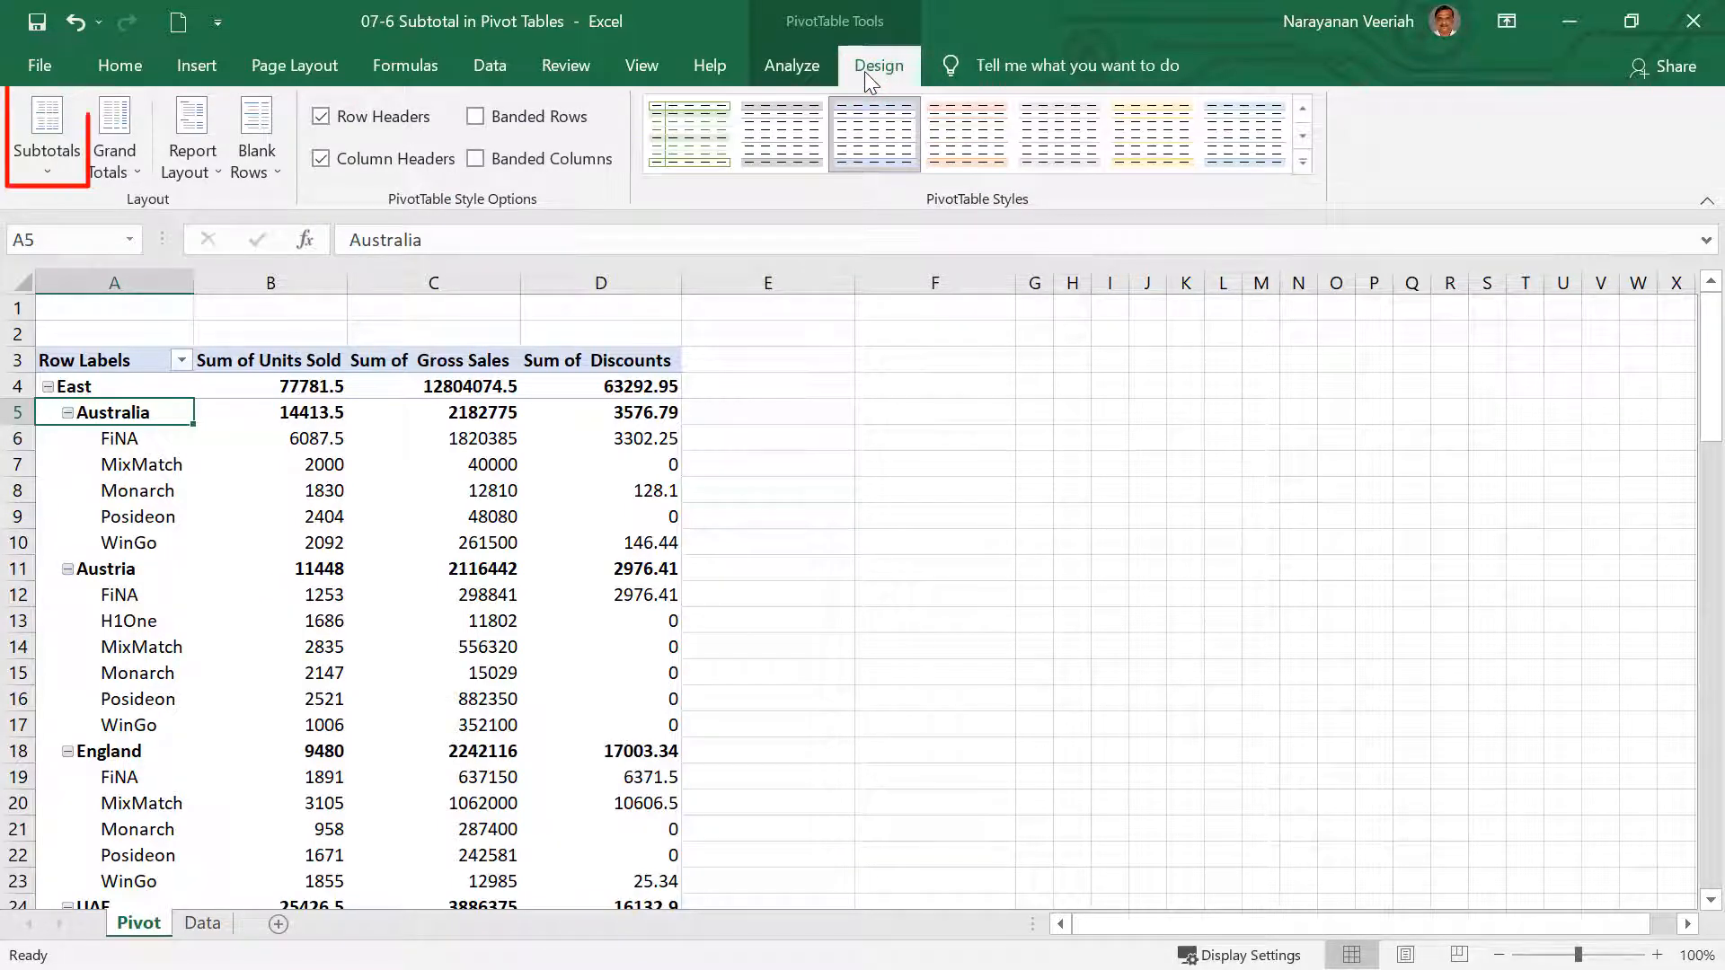
pyautogui.click(50, 166)
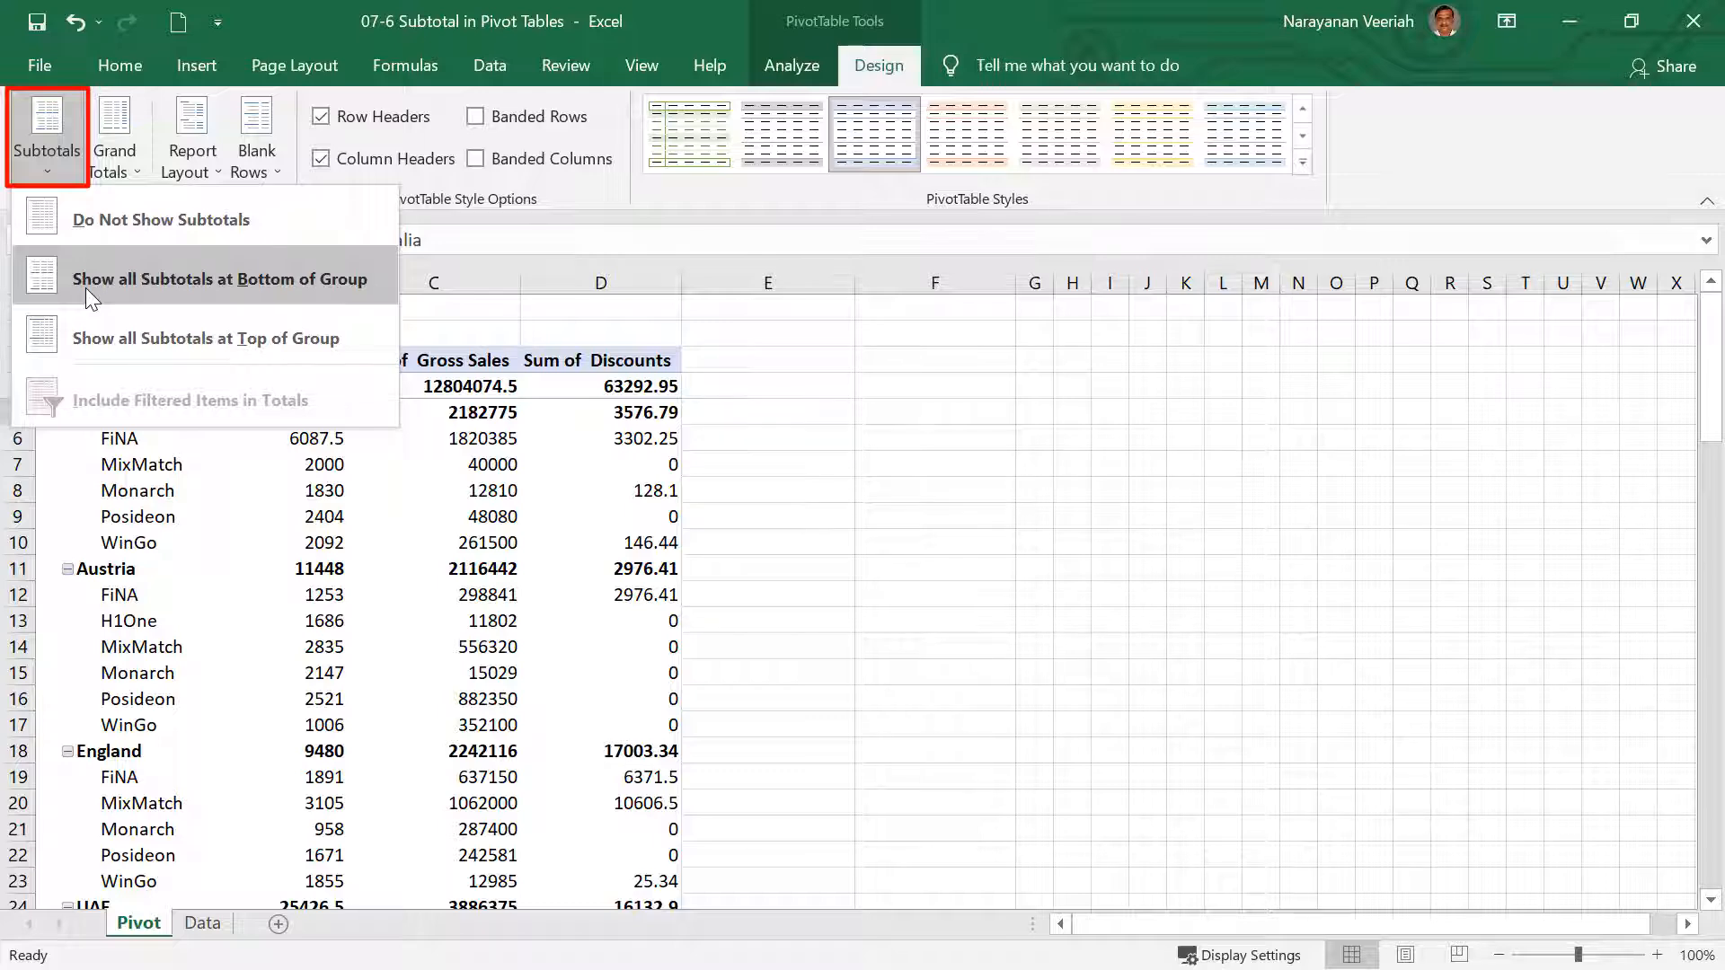
pyautogui.click(84, 287)
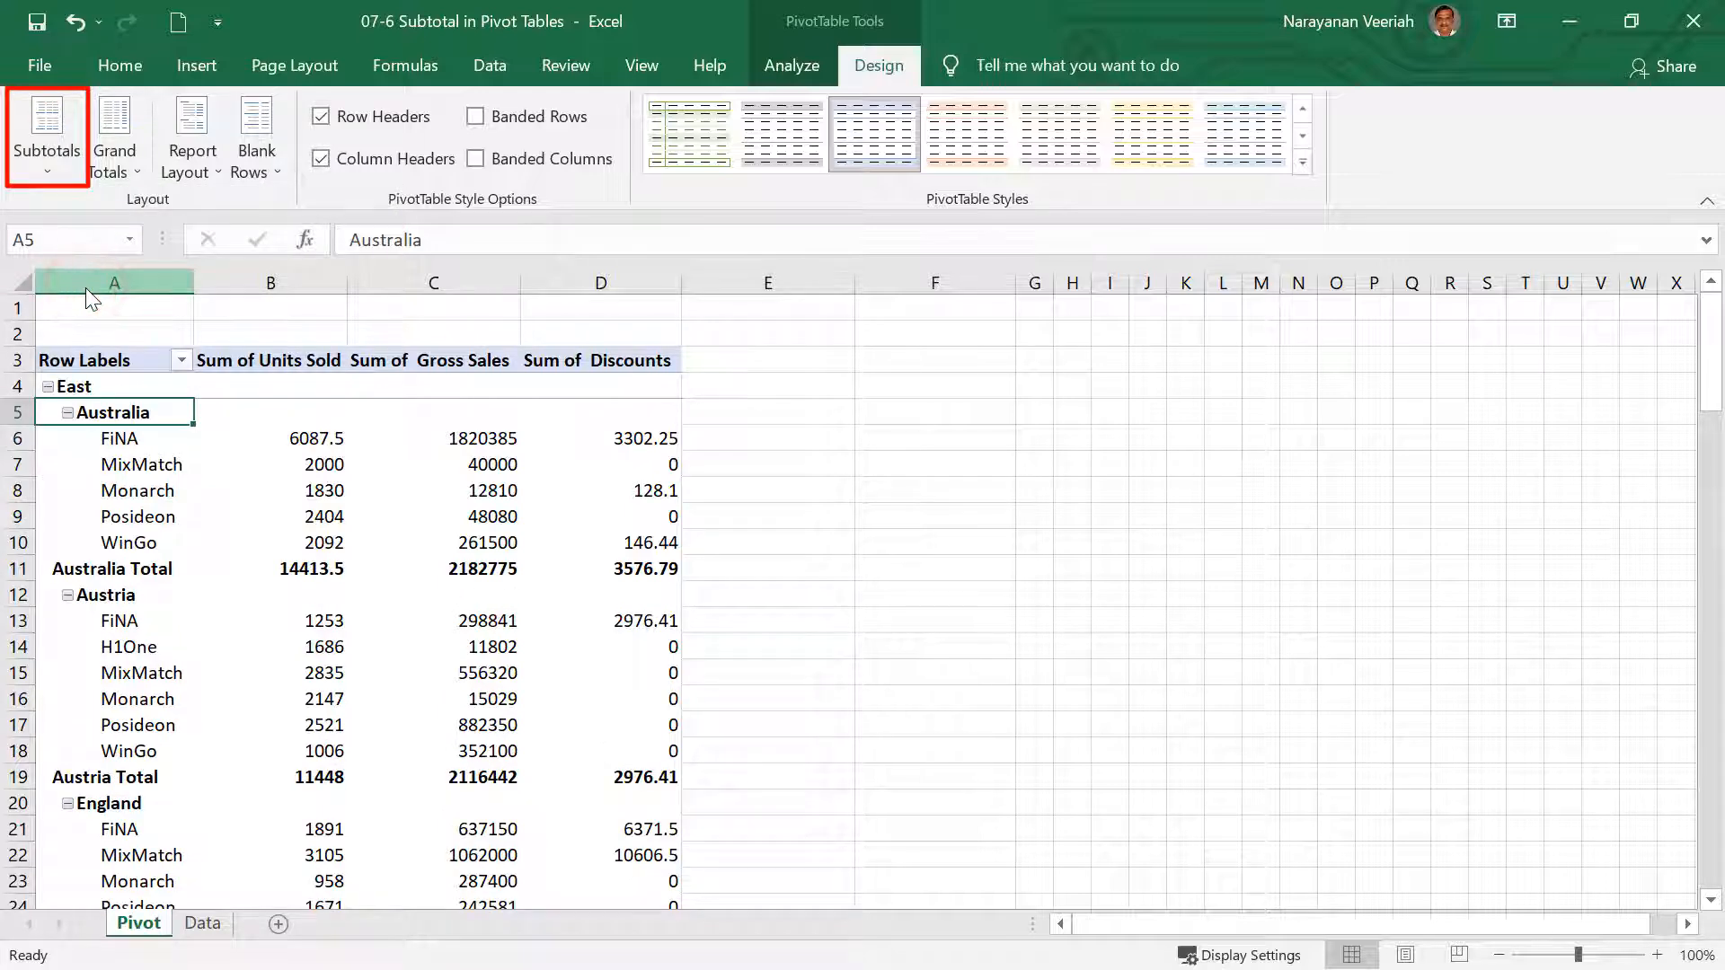
pyautogui.click(47, 158)
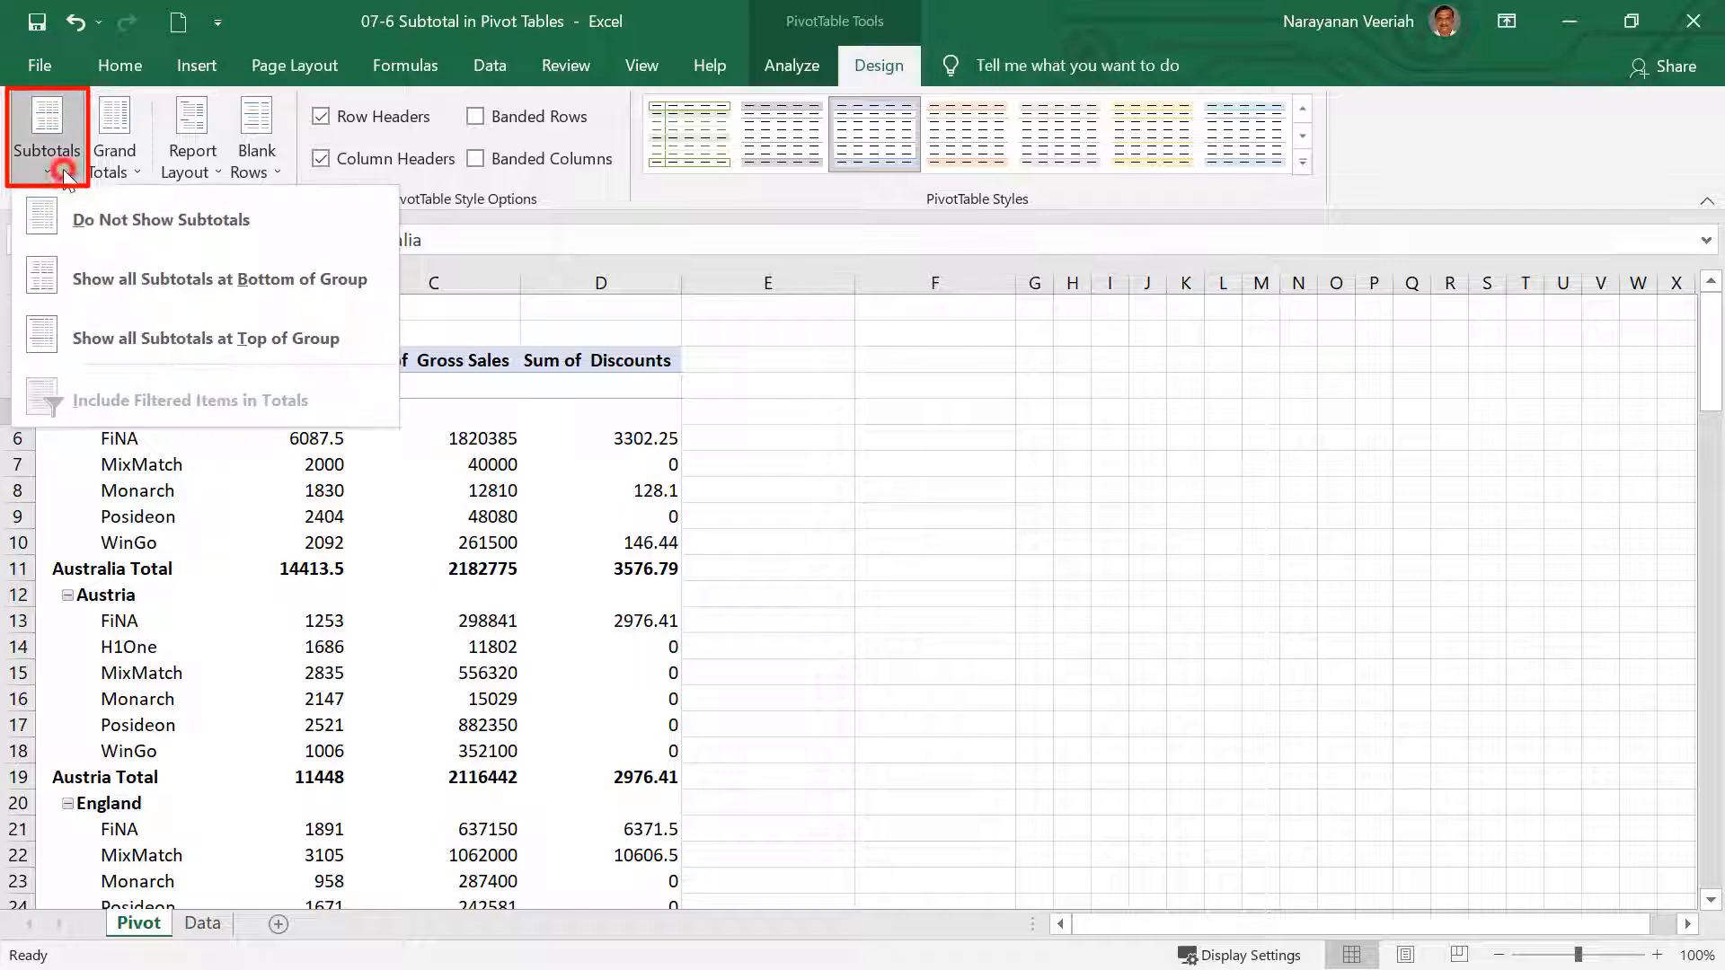
pyautogui.click(120, 345)
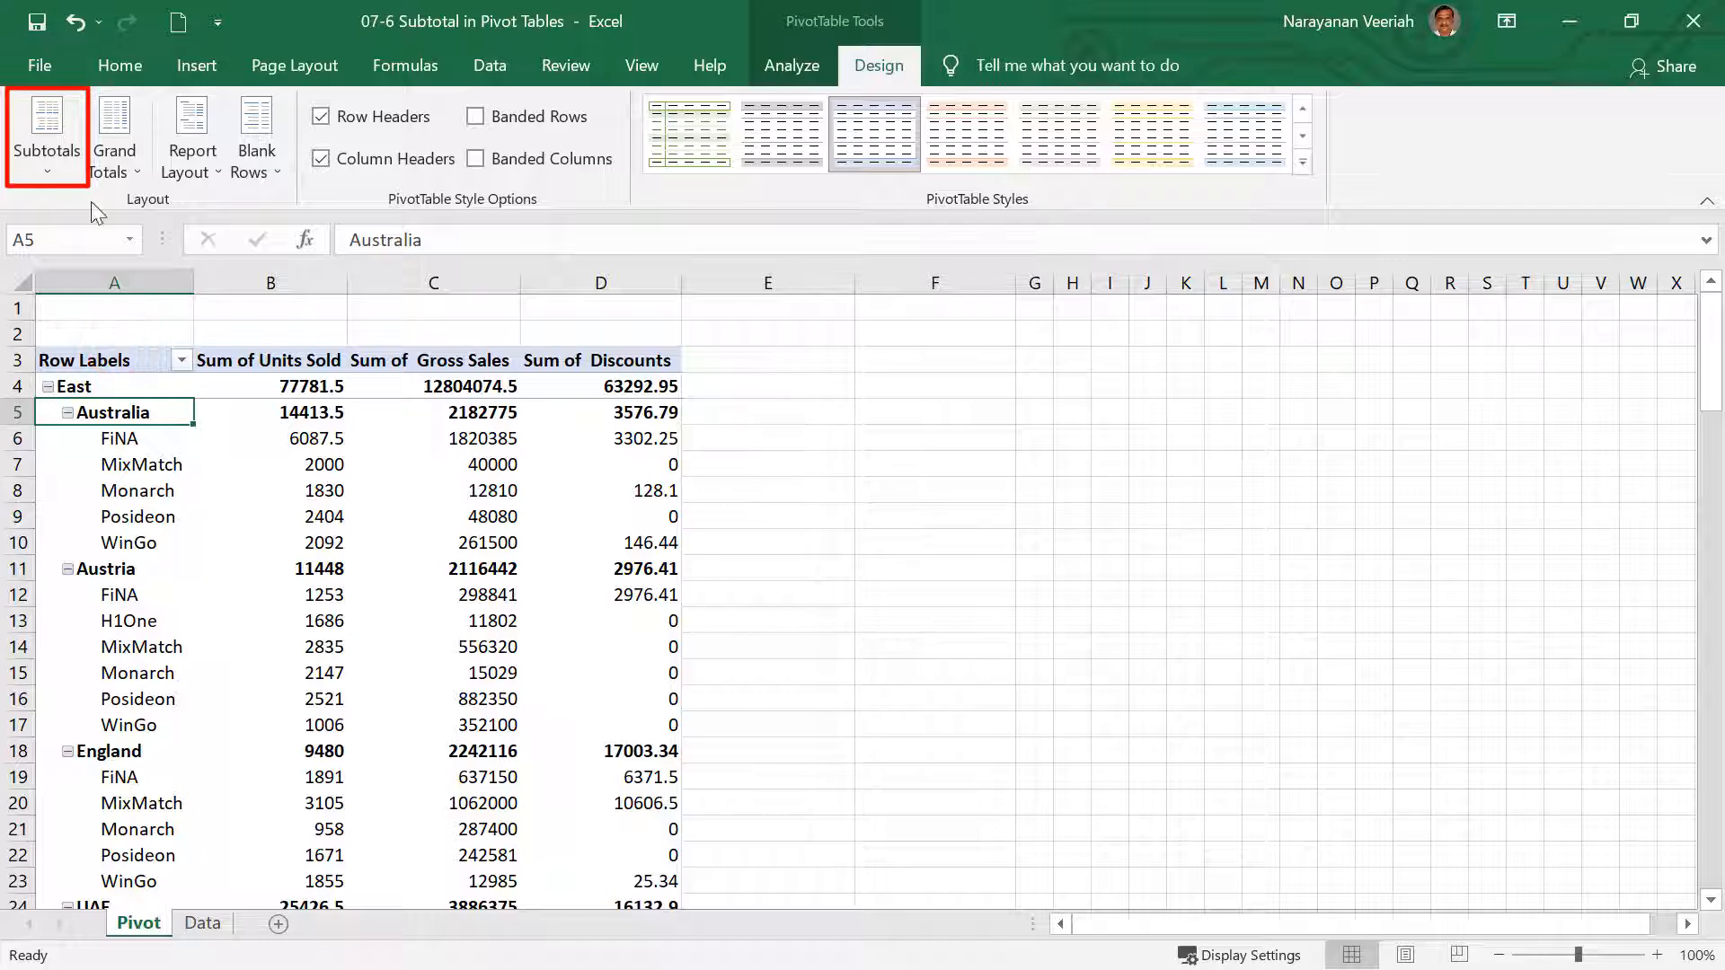
# Step: Try hiding all subtotals in the pivot table, and view the report layout choices
pyautogui.click(53, 164)
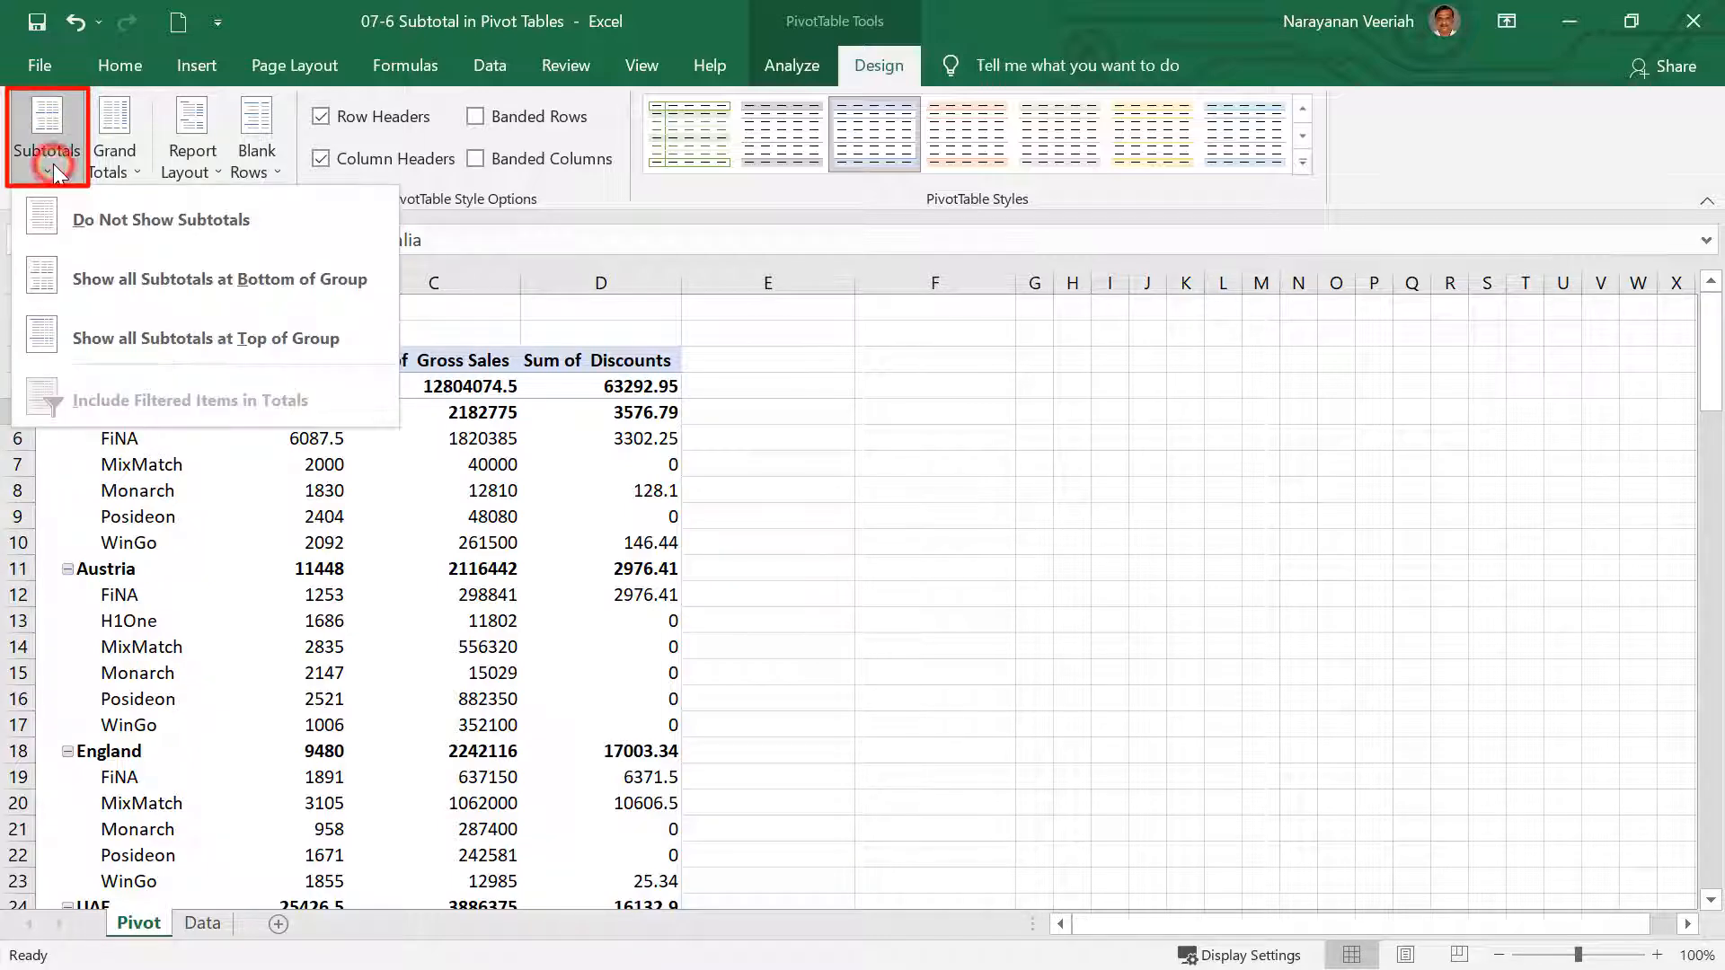
pyautogui.click(76, 224)
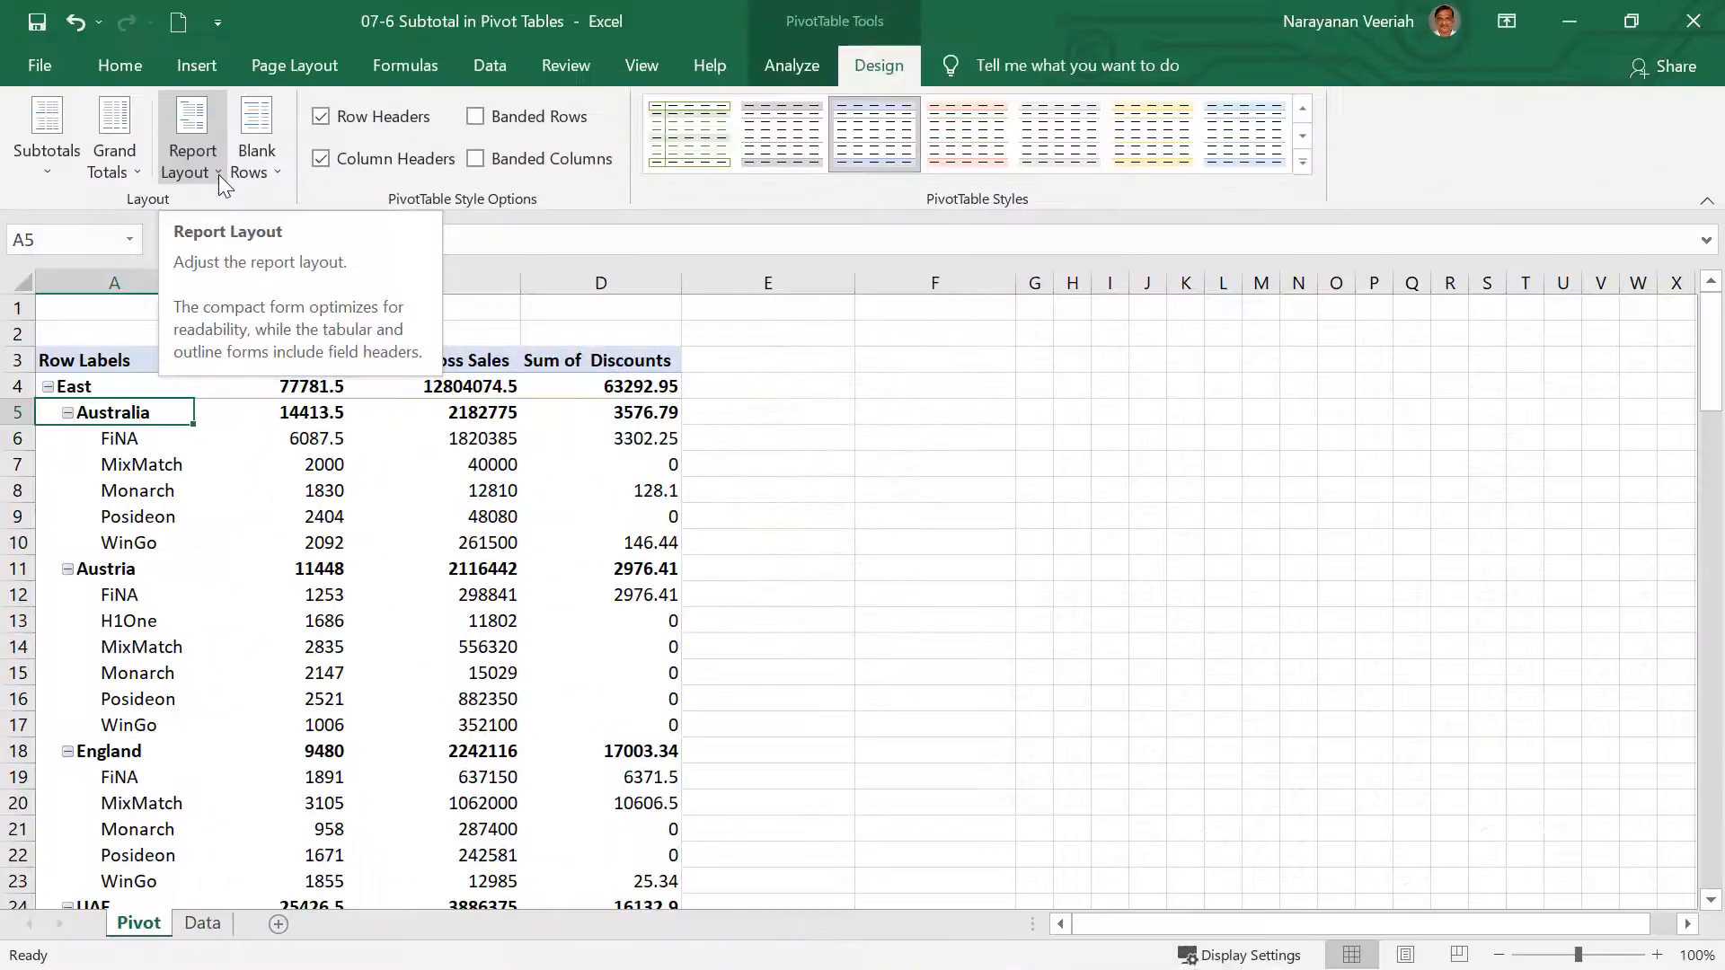
pyautogui.click(218, 172)
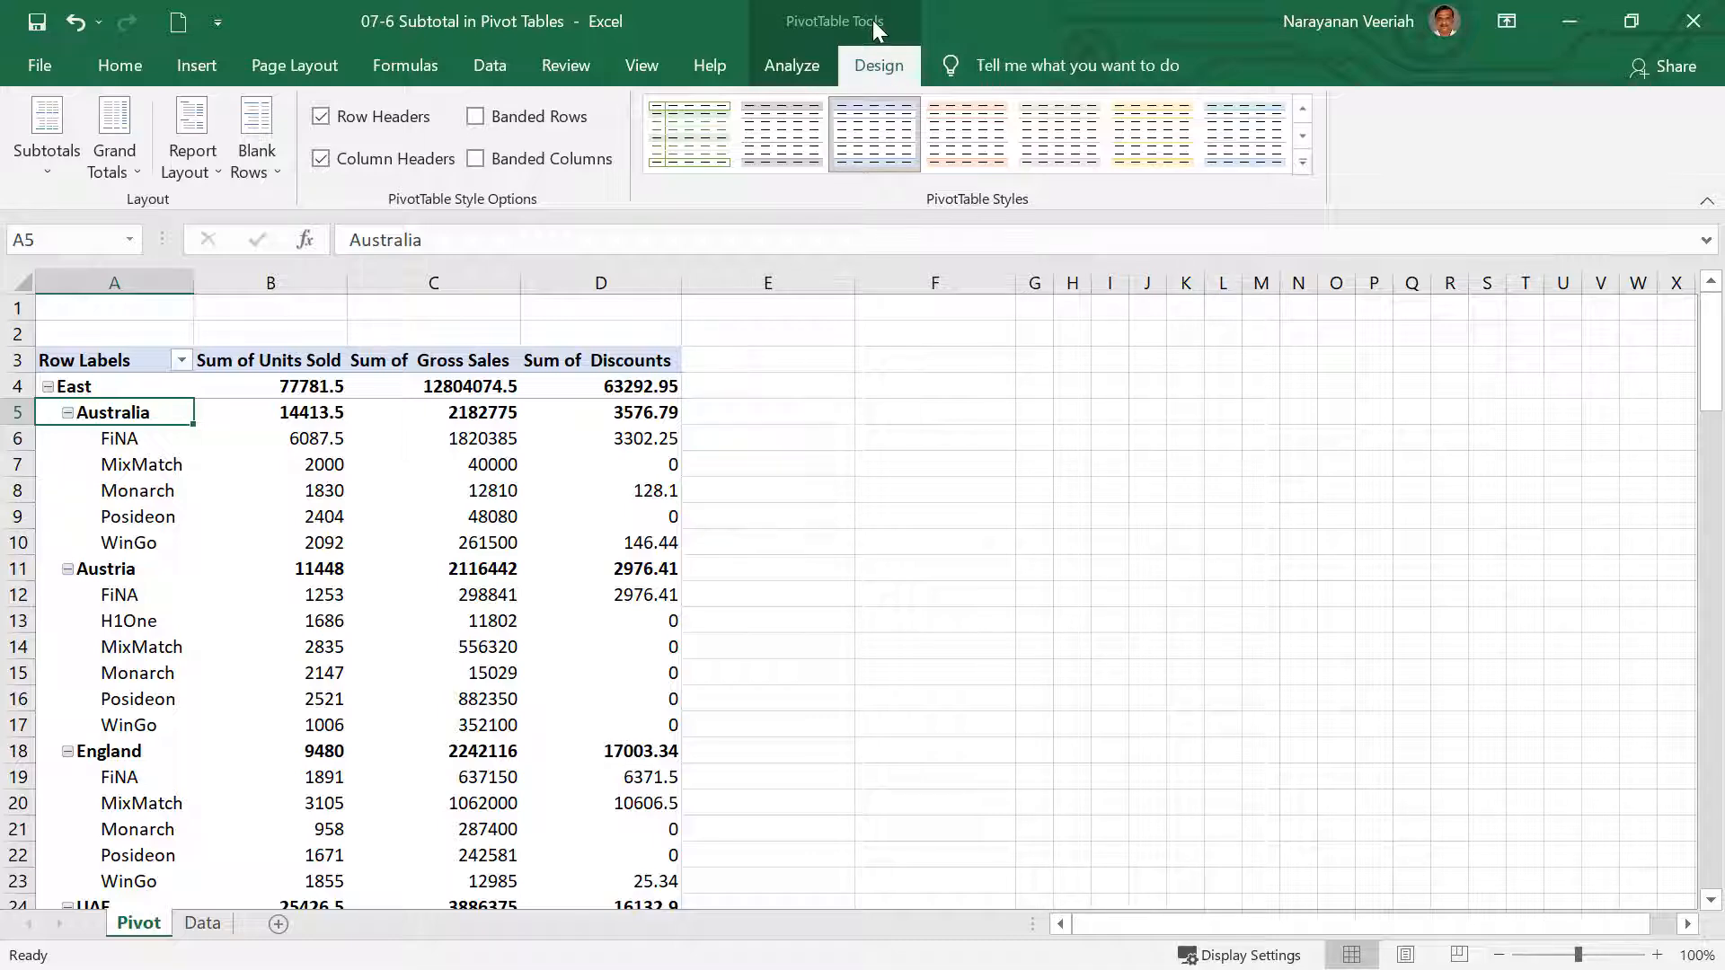
# Step: Turn grand totals off for rows and columns, and check the end of the pivot table
pyautogui.click(137, 176)
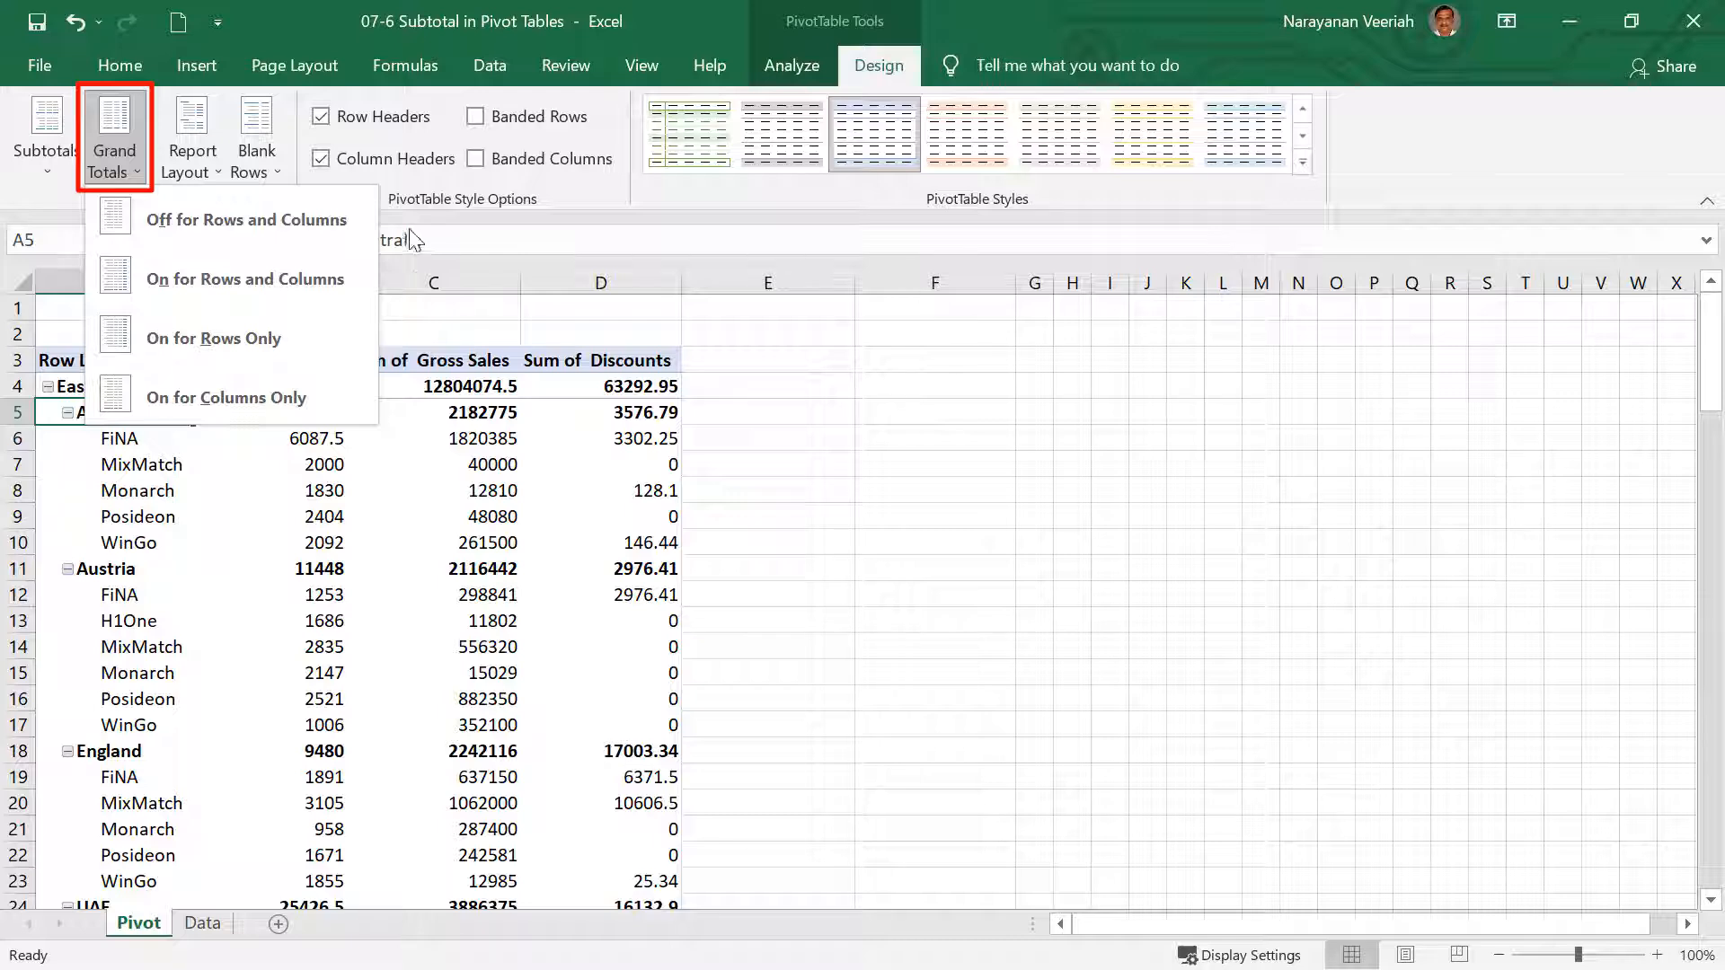
pyautogui.click(206, 230)
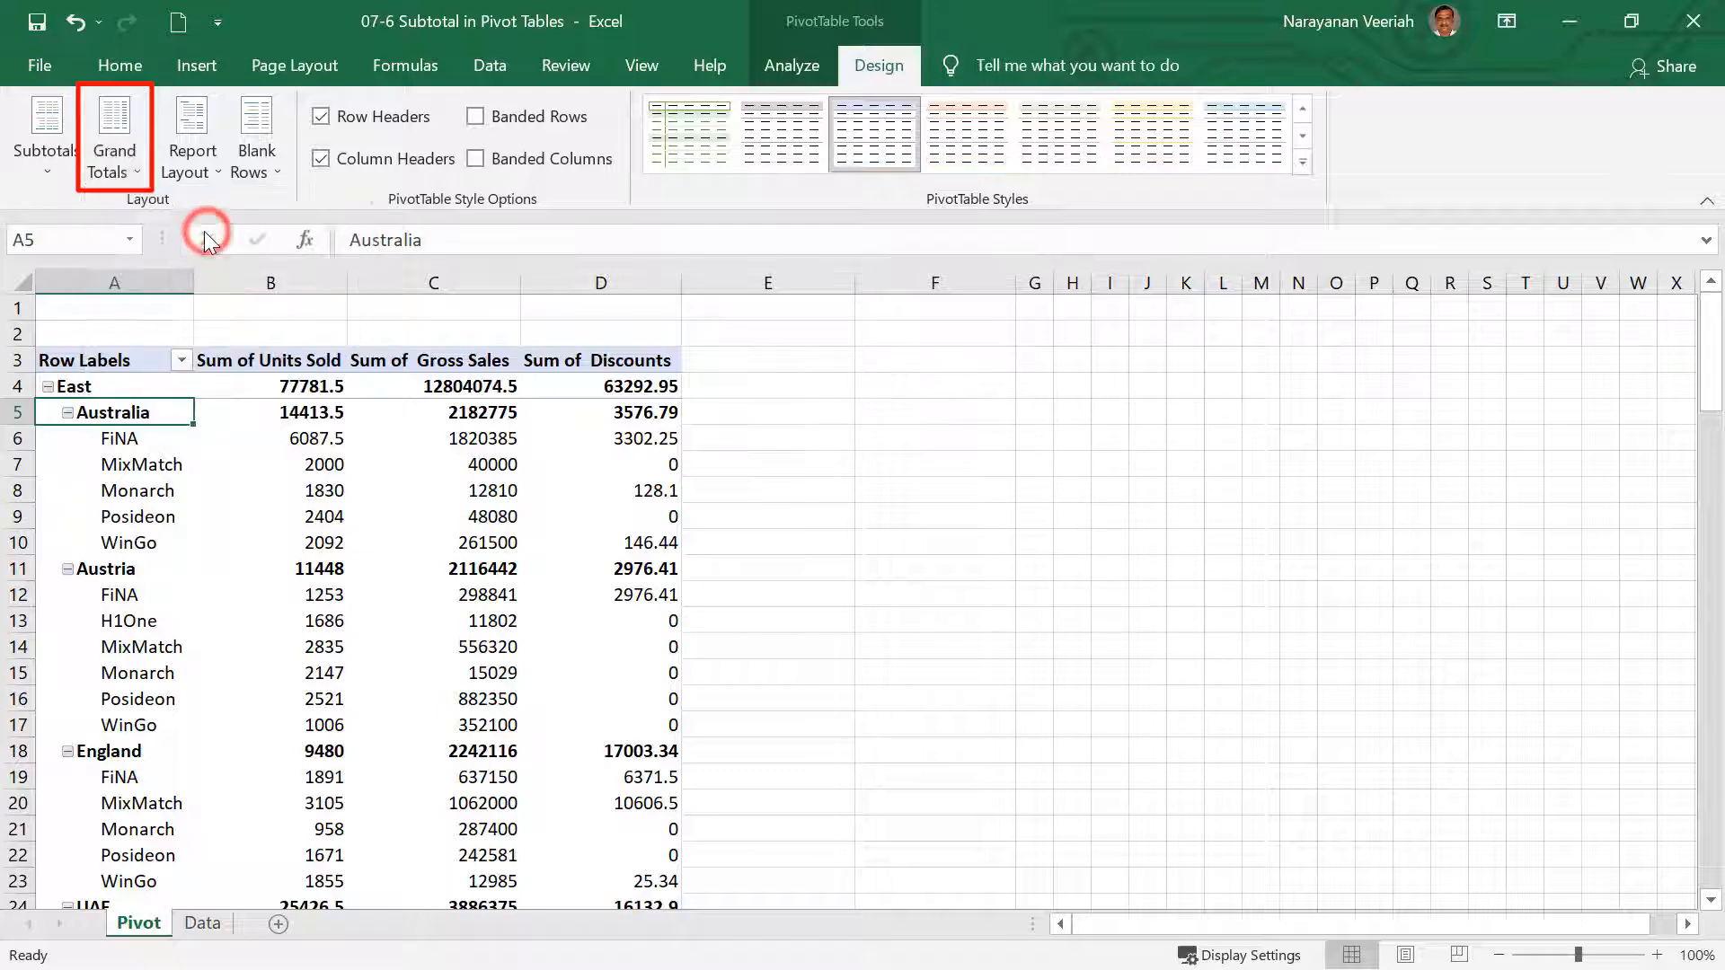
pyautogui.scroll(-6, 448, 669)
pyautogui.scroll(-19, 447, 670)
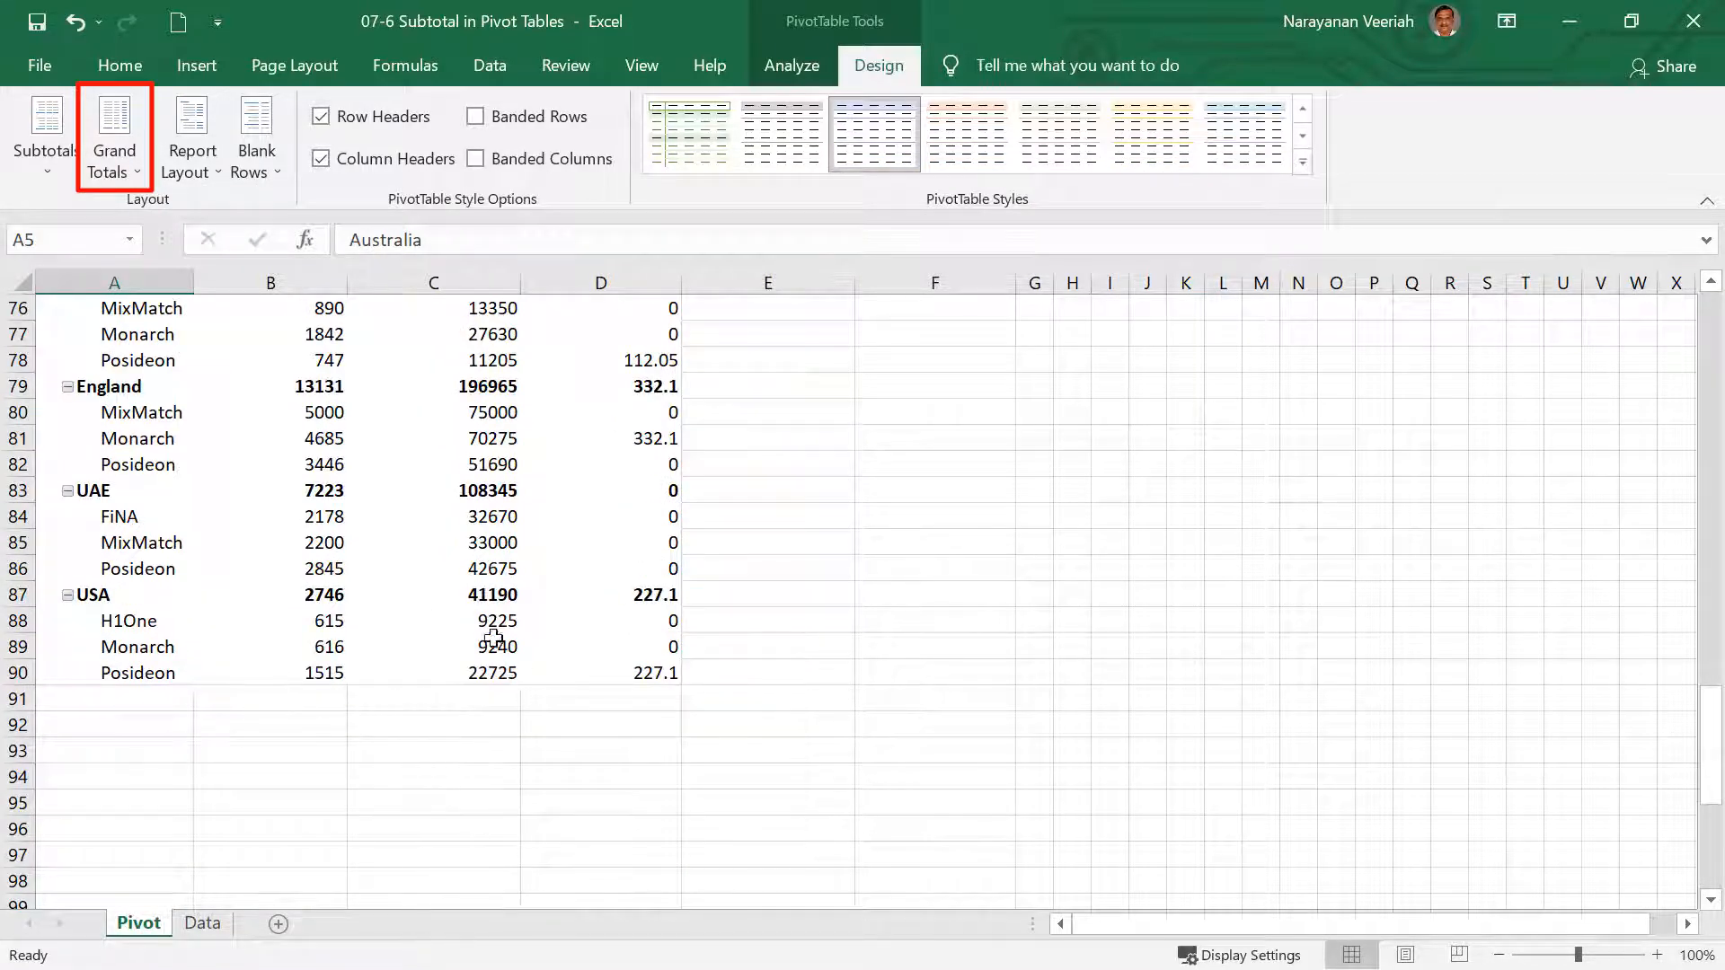
pyautogui.scroll(16, 566, 701)
pyautogui.scroll(9, 282, 384)
# Step: Turn grand totals on for rows and columns, and check the last row of the pivot table
pyautogui.click(115, 134)
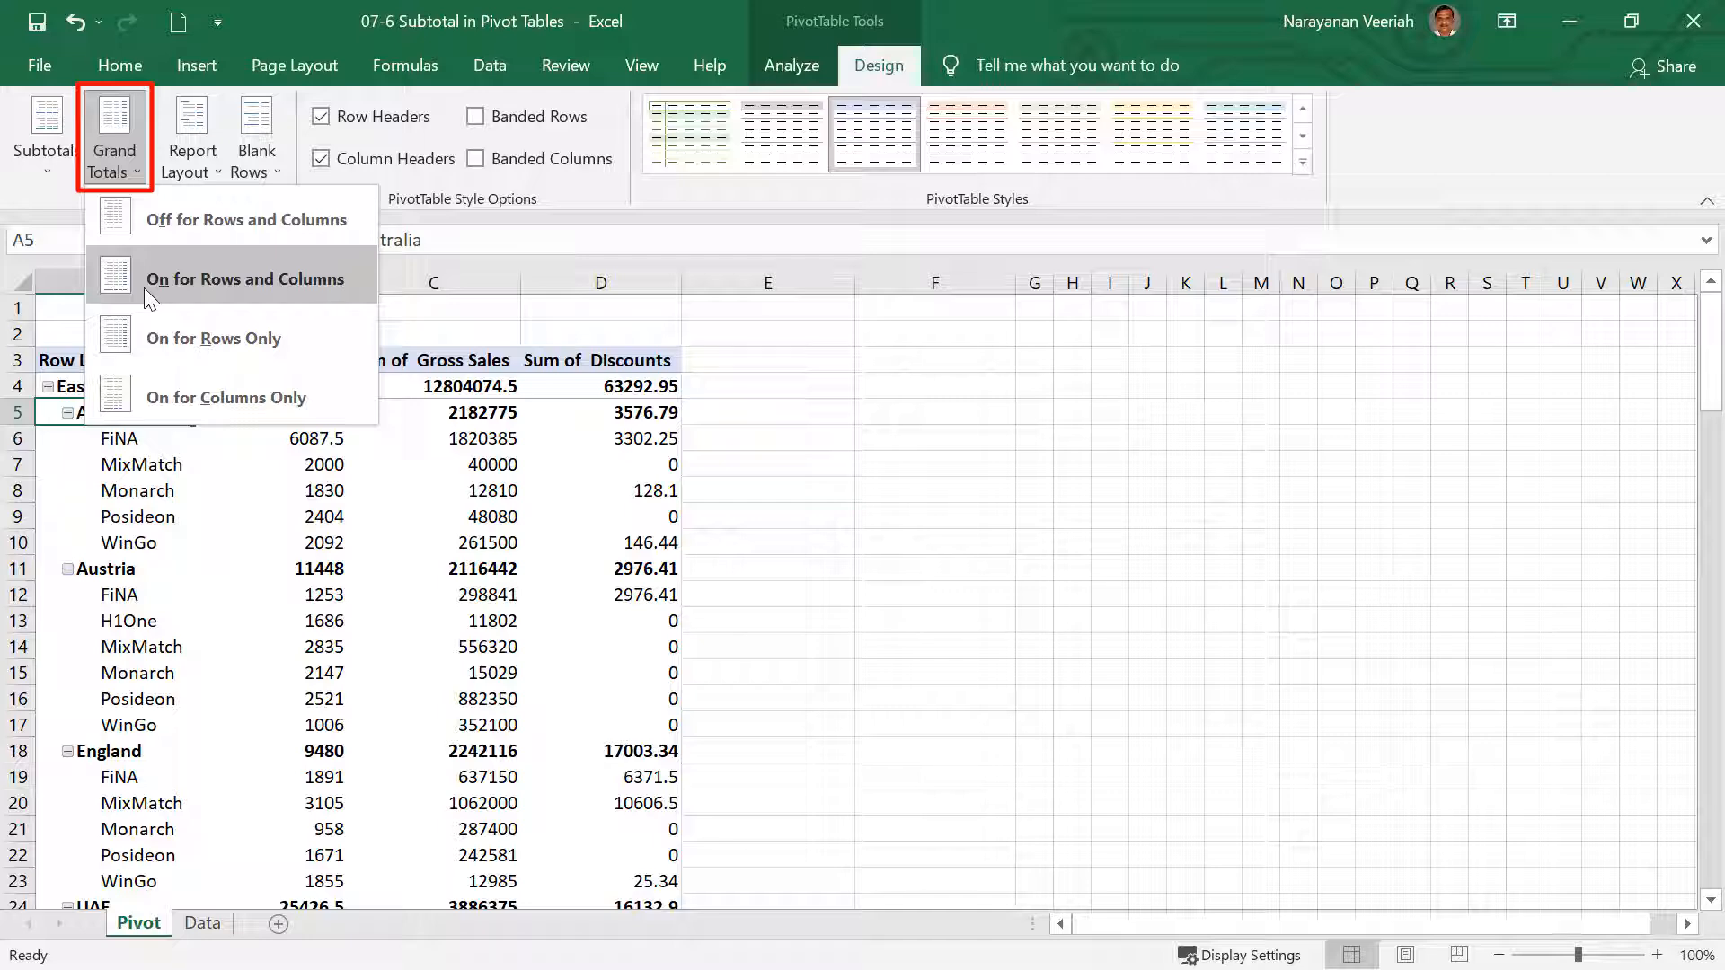
pyautogui.click(149, 284)
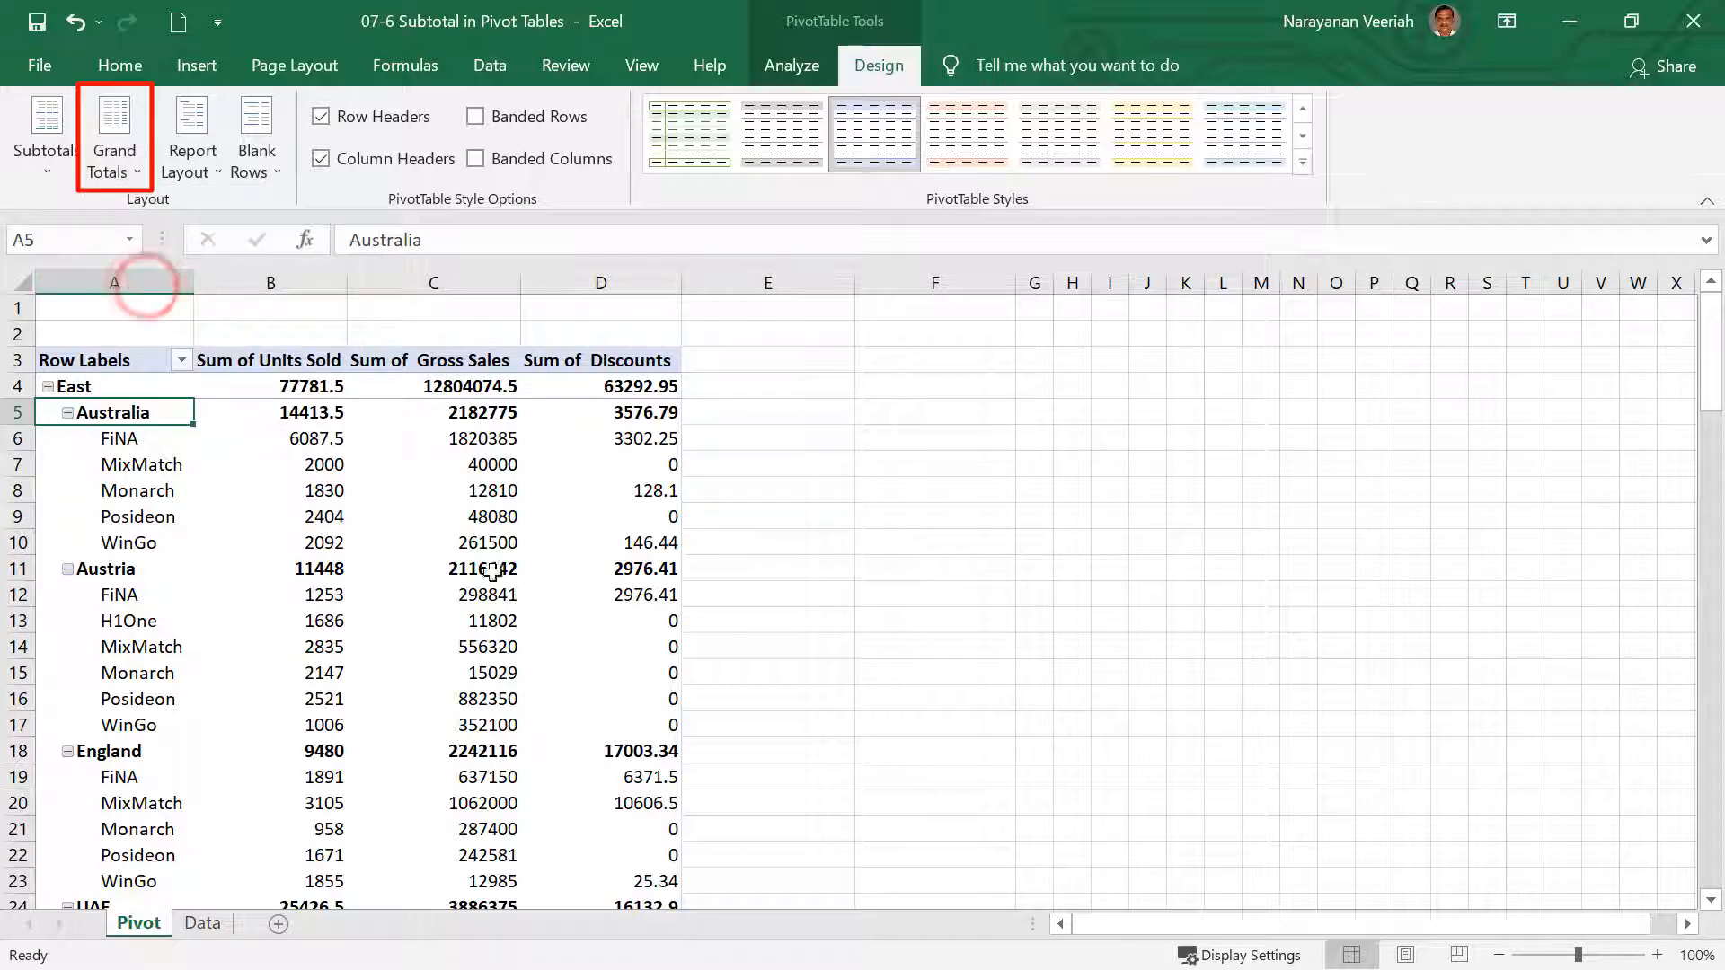
pyautogui.scroll(-14, 505, 594)
pyautogui.scroll(-15, 505, 595)
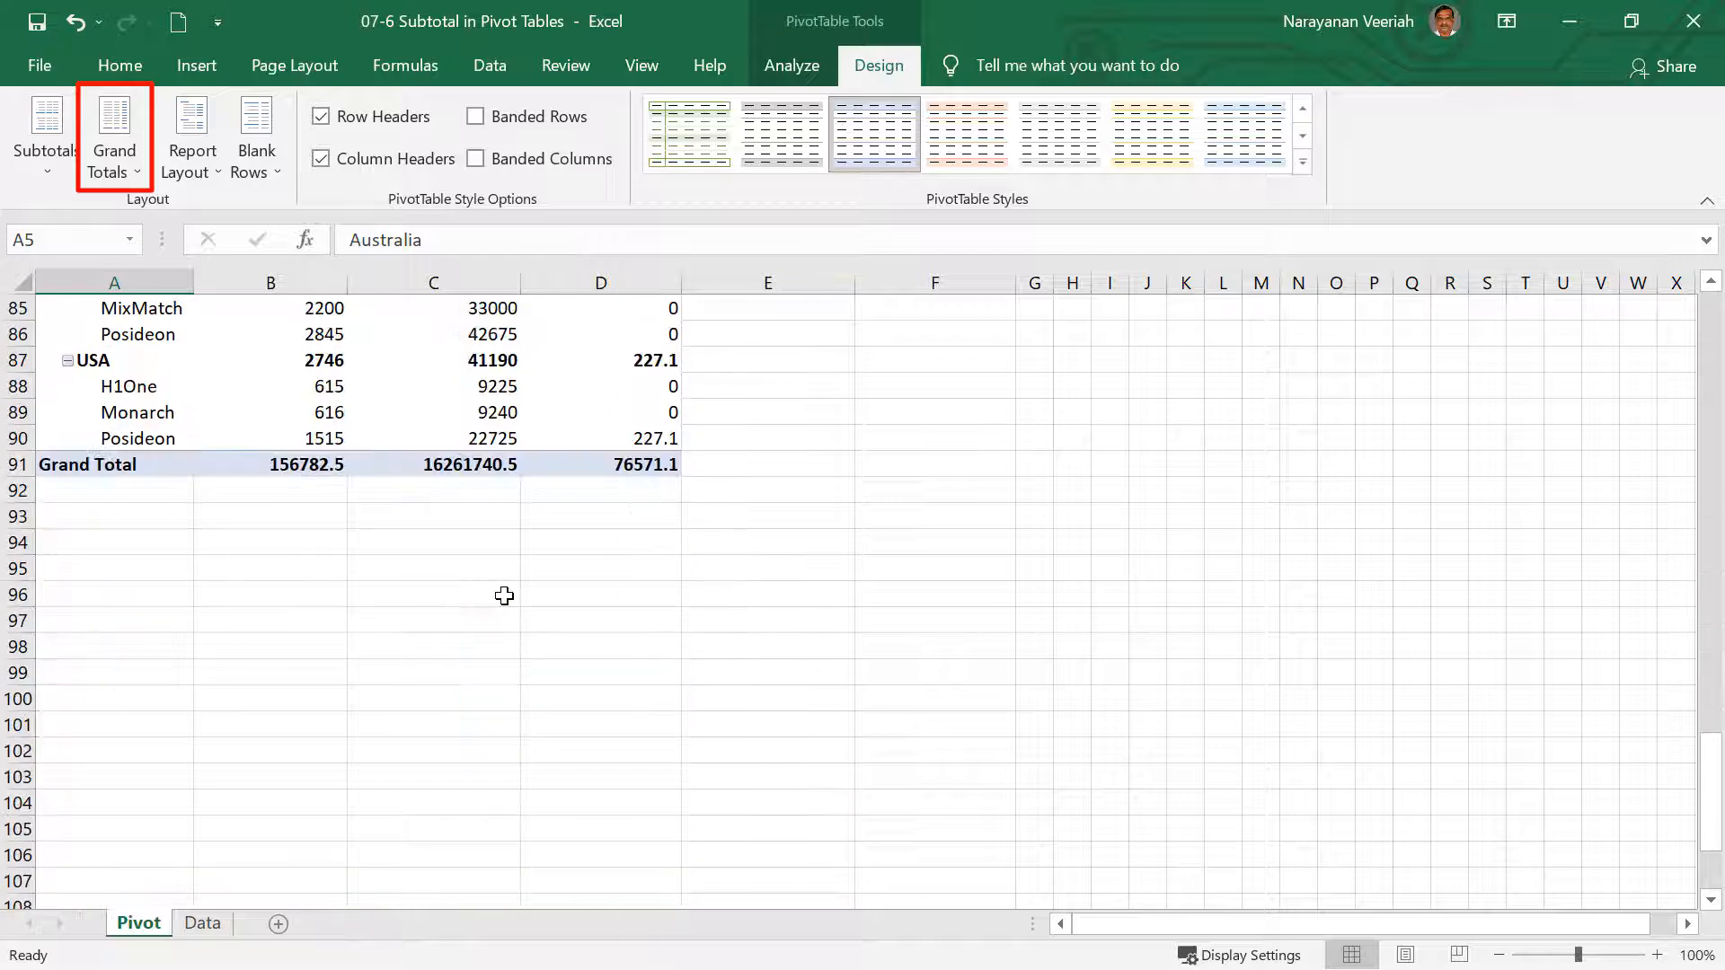
# Step: Turn the pivot table's grand totals on for rows only
pyautogui.click(114, 143)
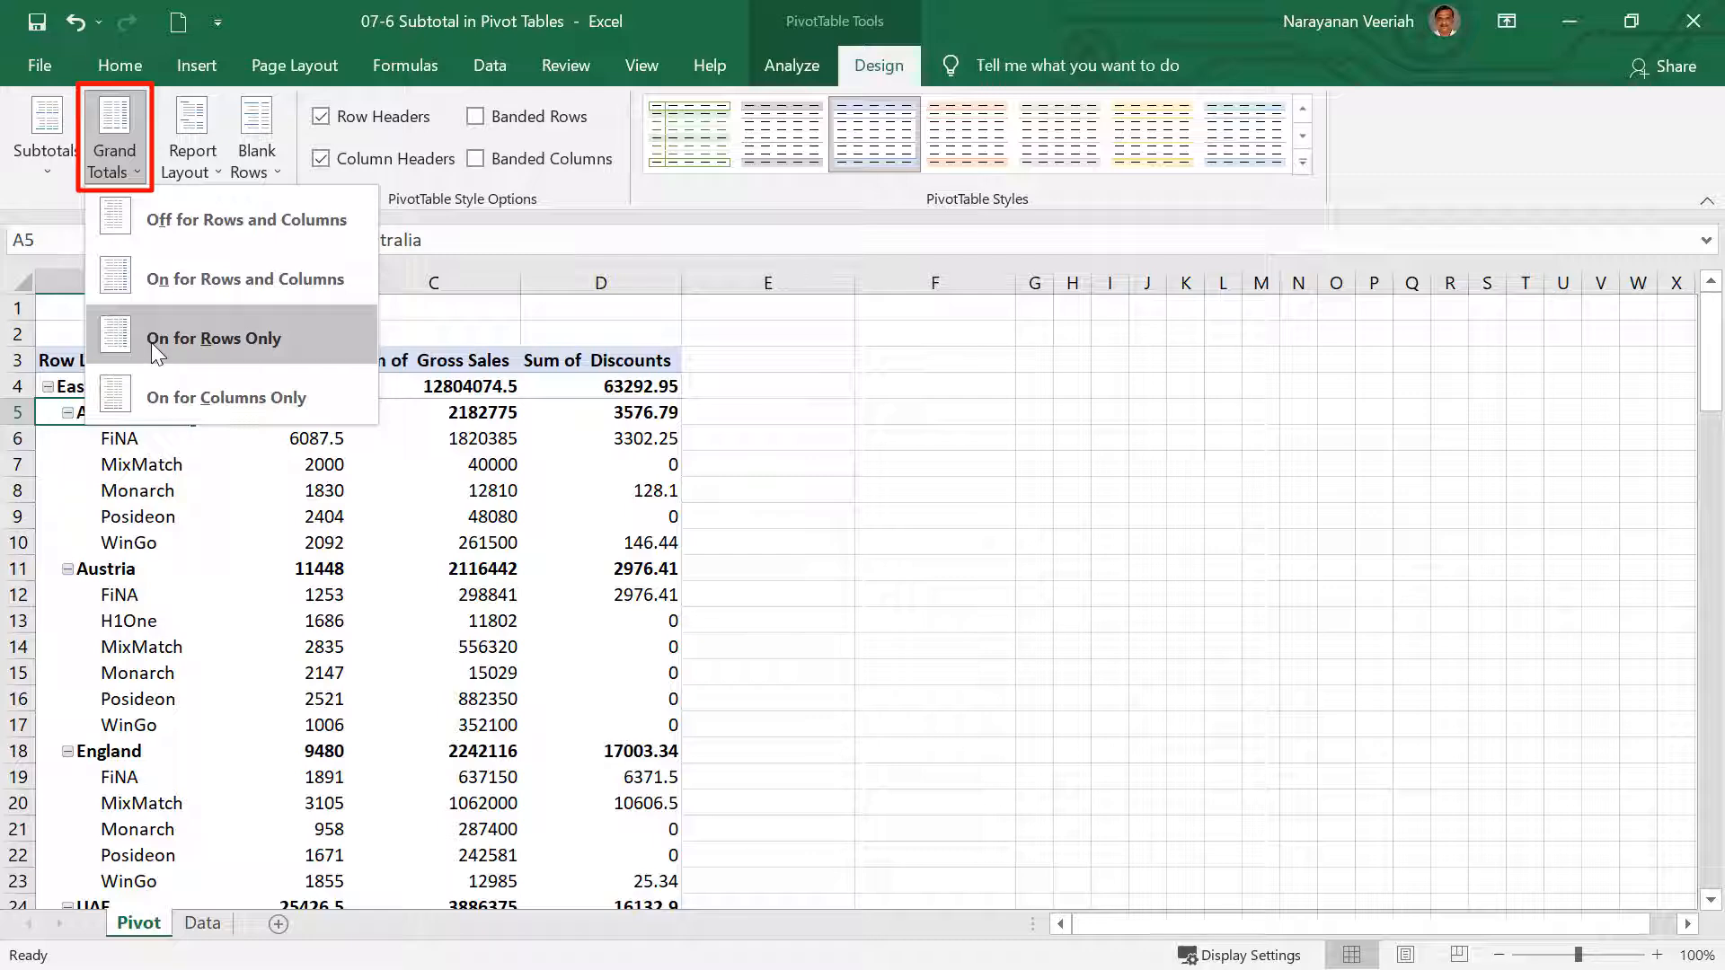
pyautogui.click(151, 342)
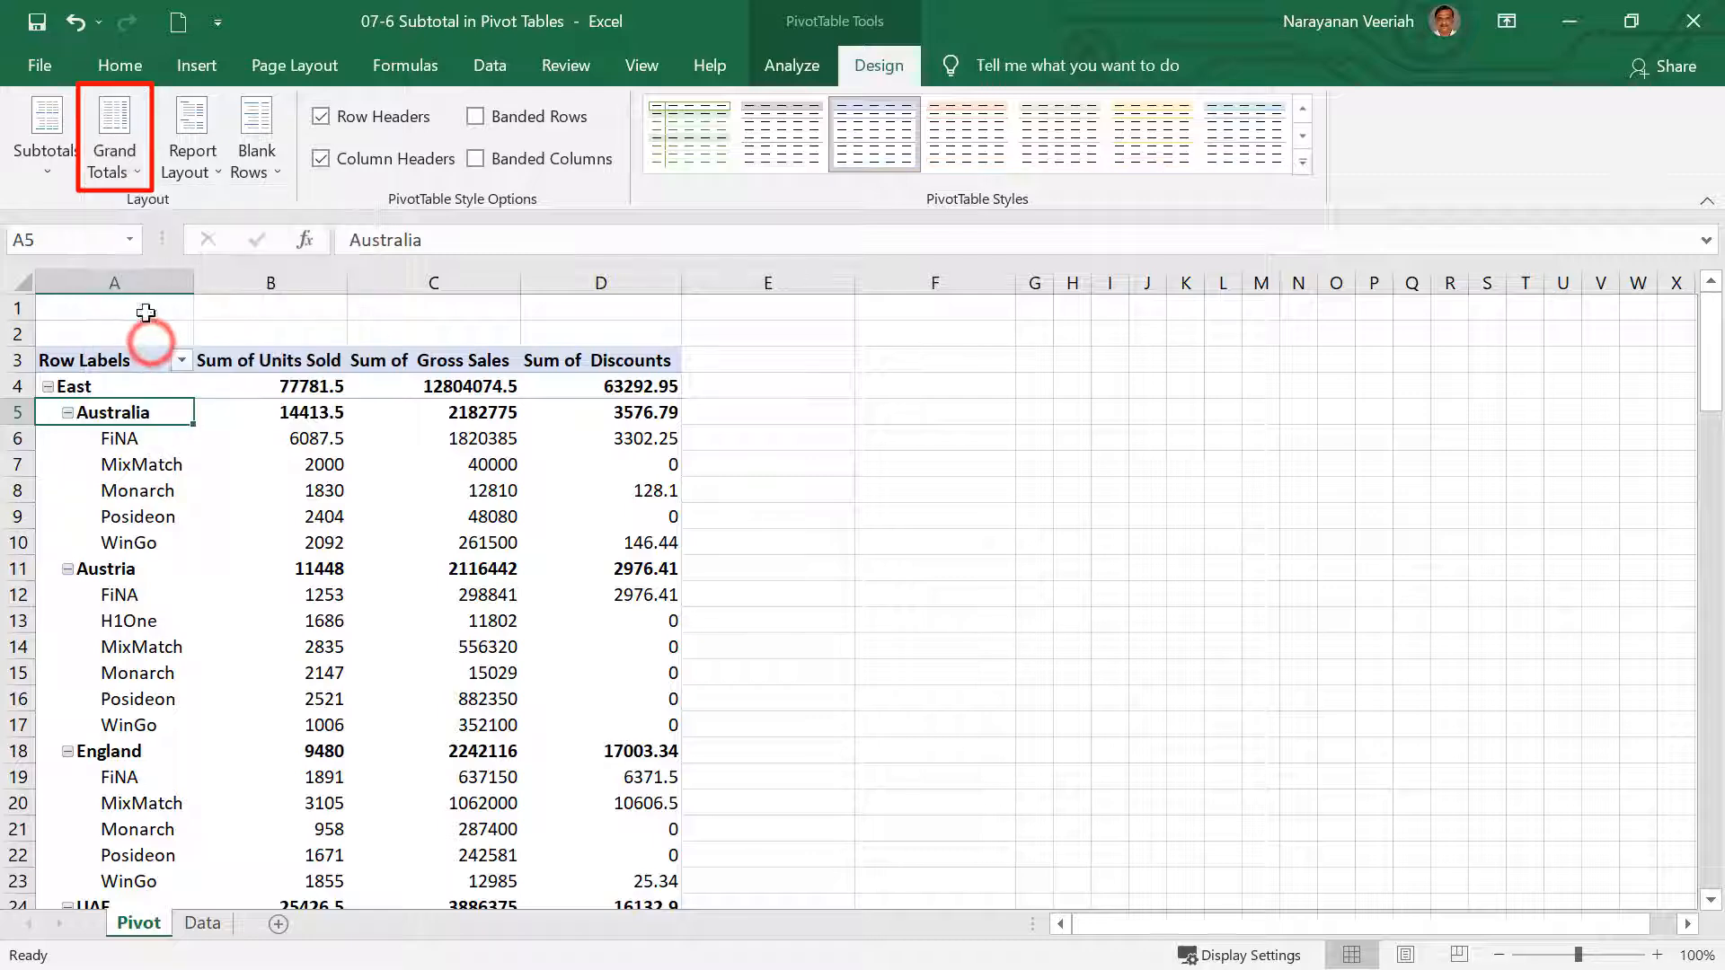
# Step: Open the grand total options for the pivot table
pyautogui.click(126, 171)
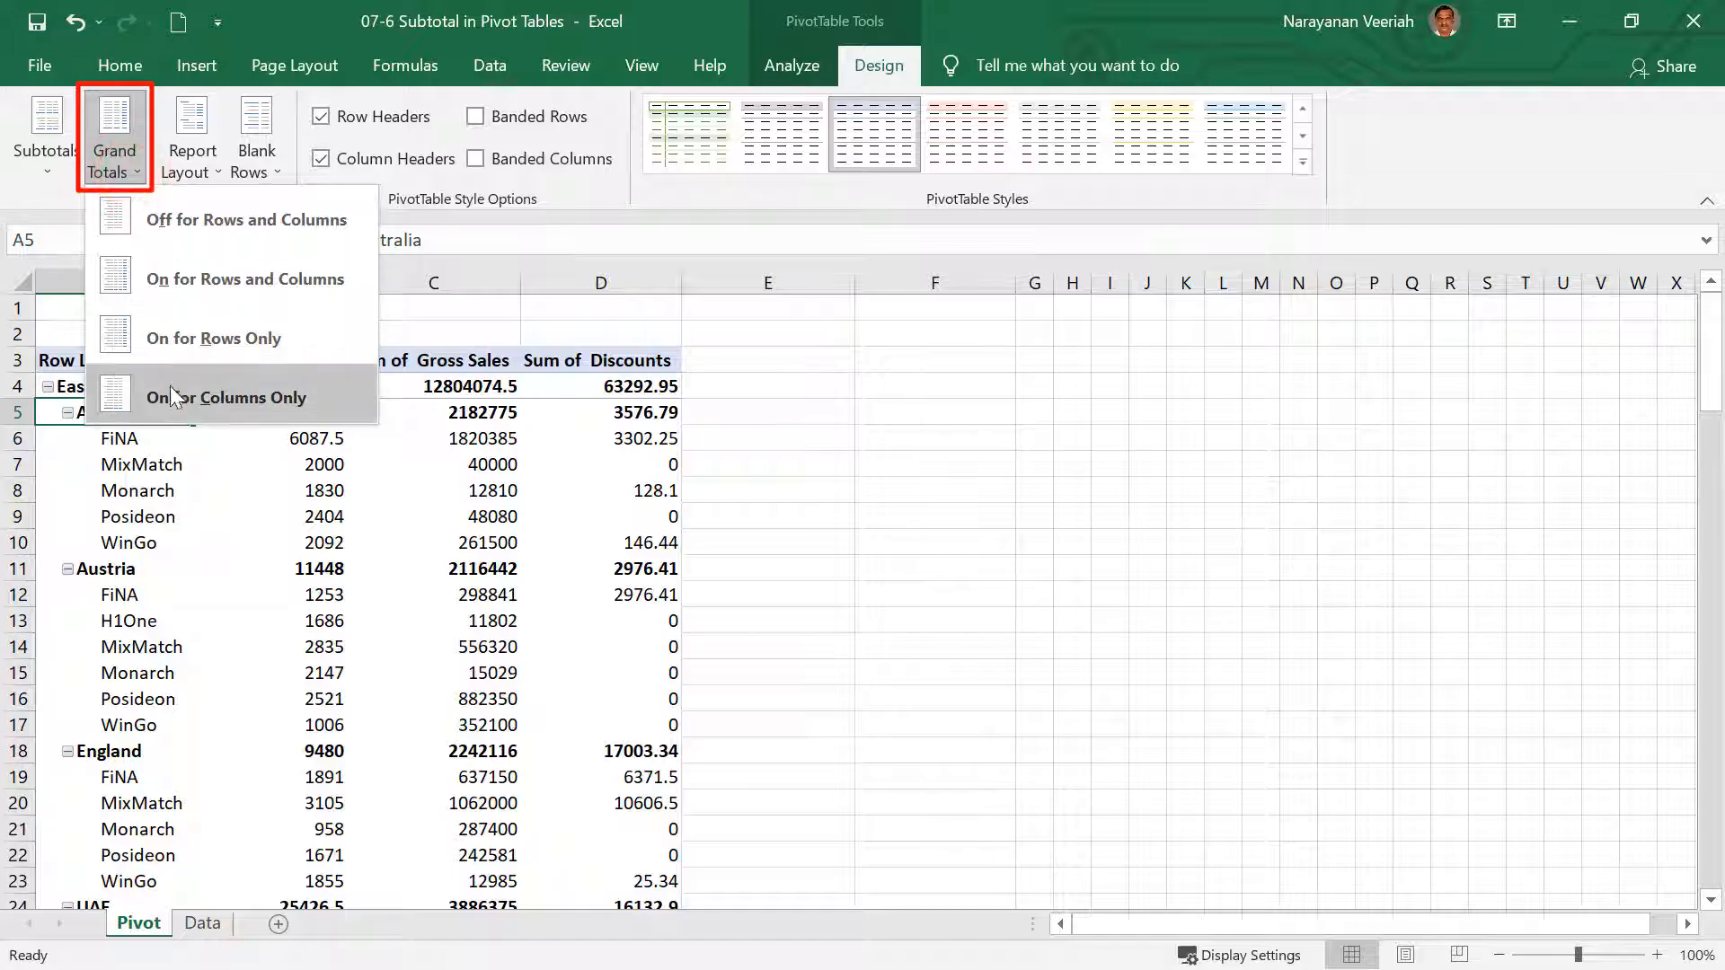